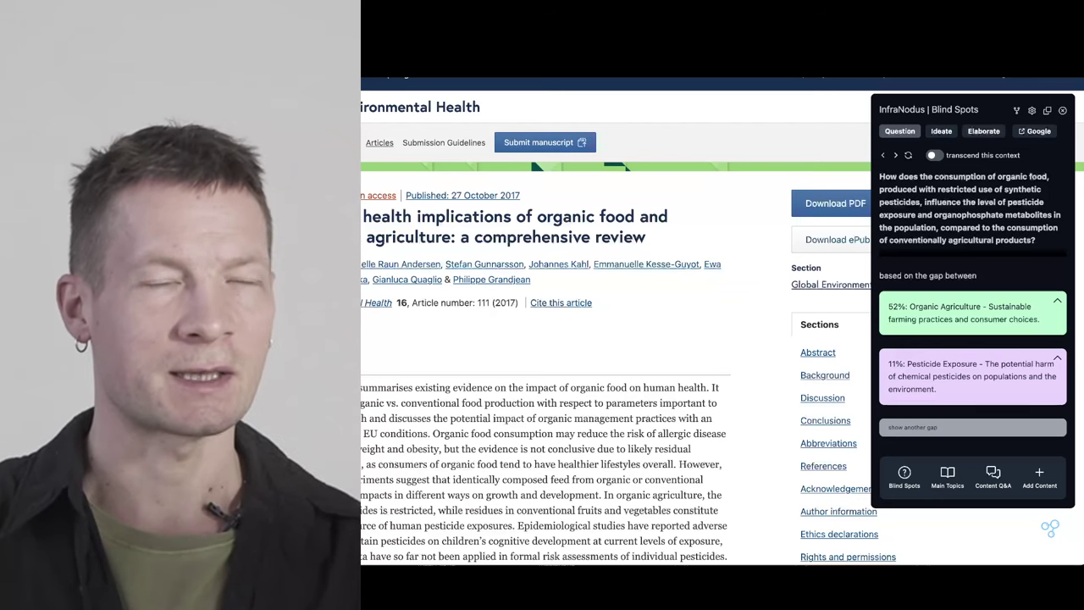
- Skim the organic food review article from its title through the abstract and background section
scroll(652, 408, down, 1)
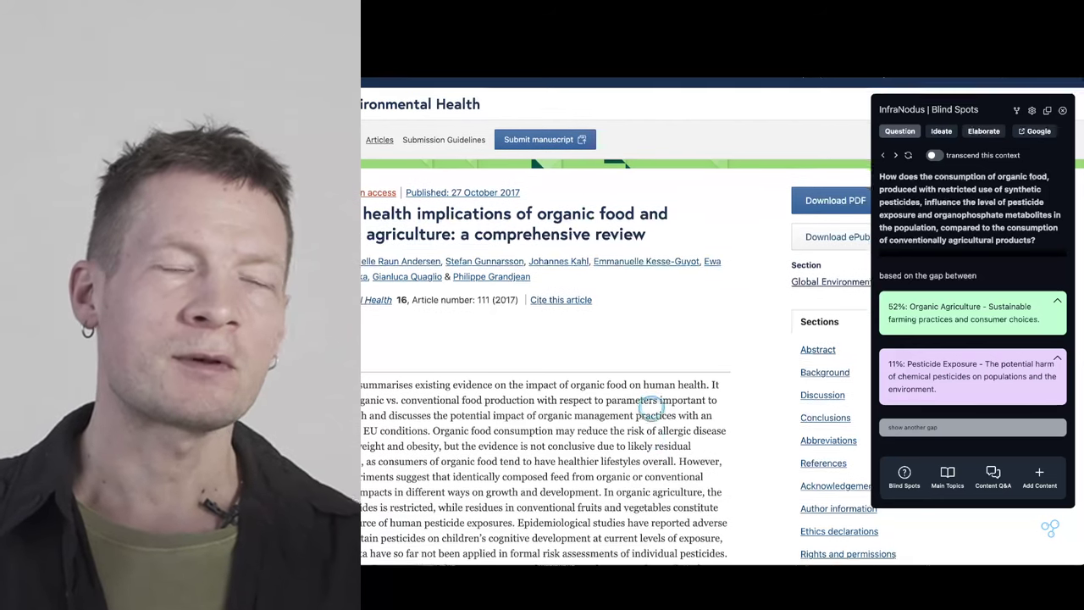
scroll(652, 408, down, 5)
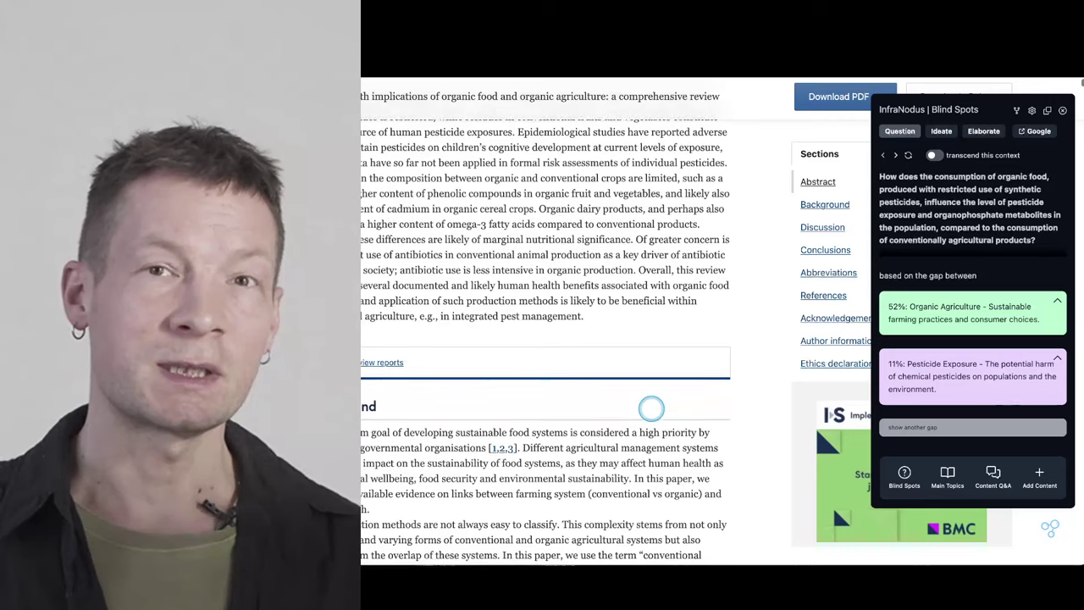
scroll(652, 409, down, 4)
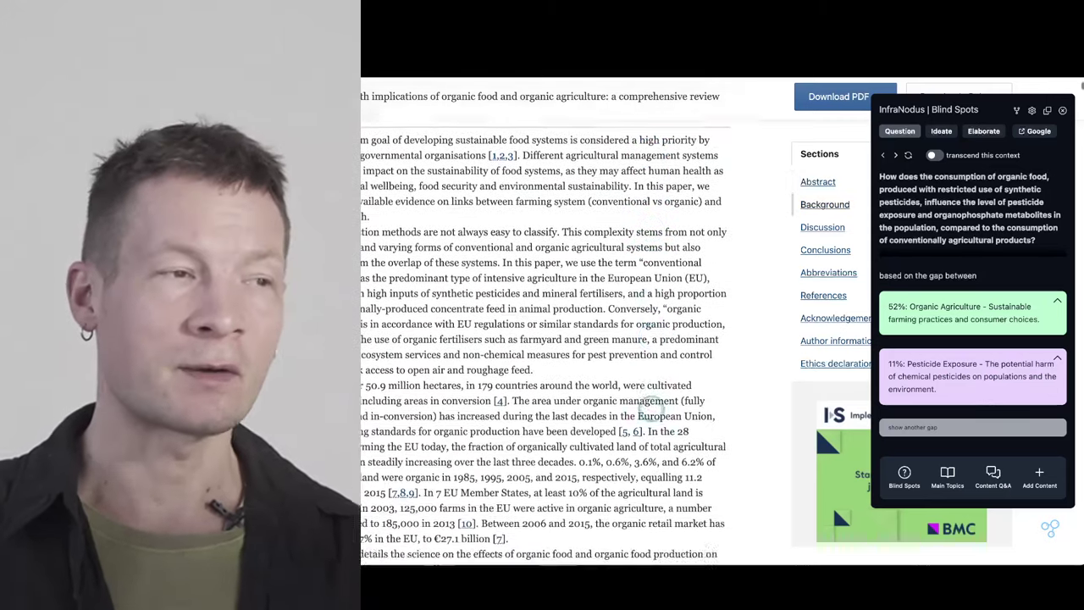
scroll(652, 409, down, 1)
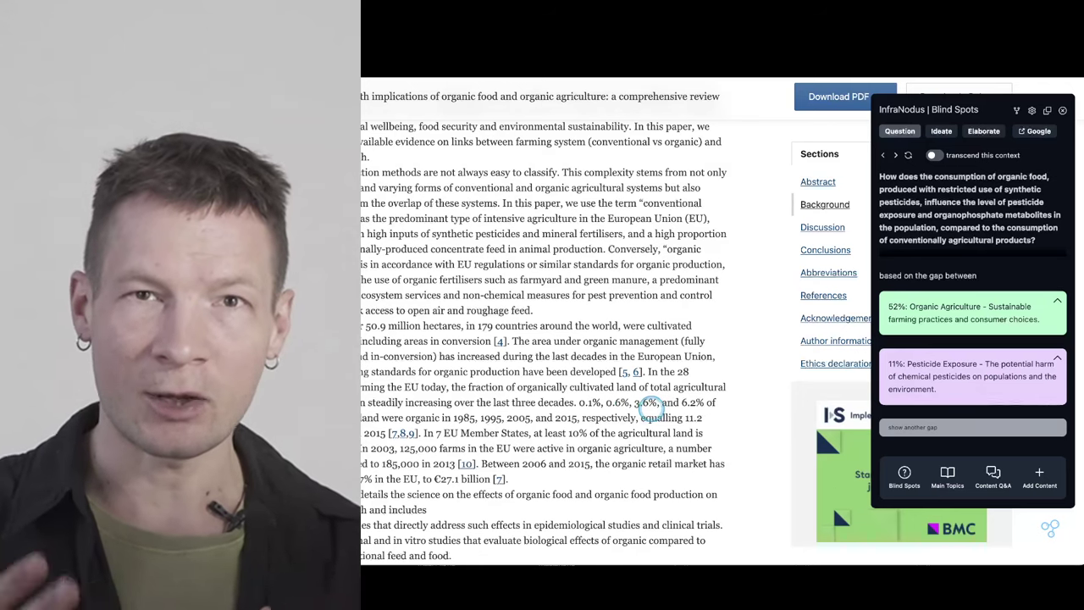
scroll(649, 408, down, 2)
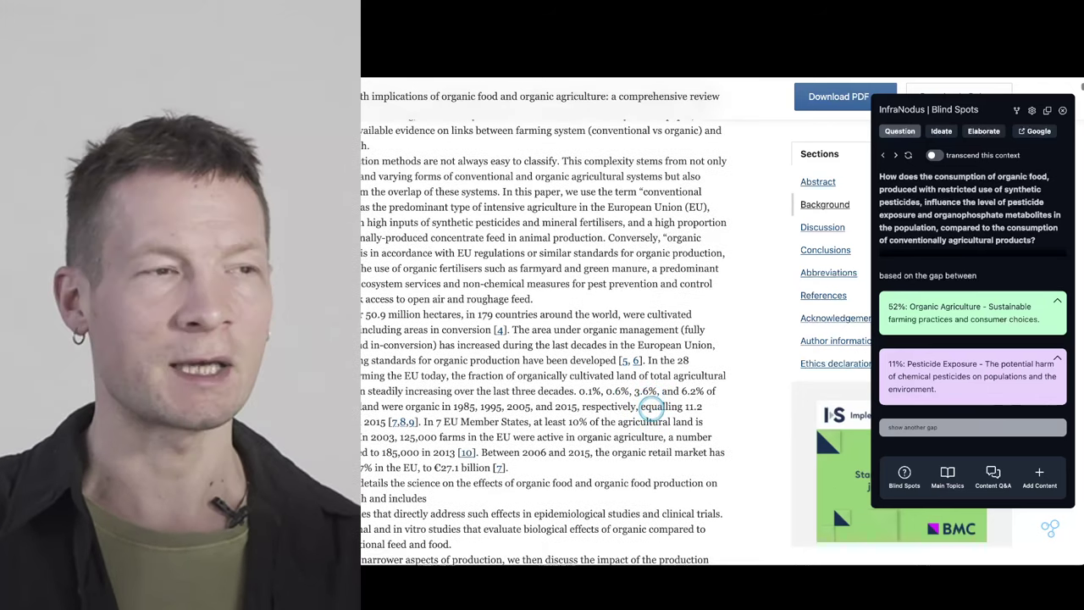
scroll(653, 409, up, 5)
scroll(650, 407, up, 3)
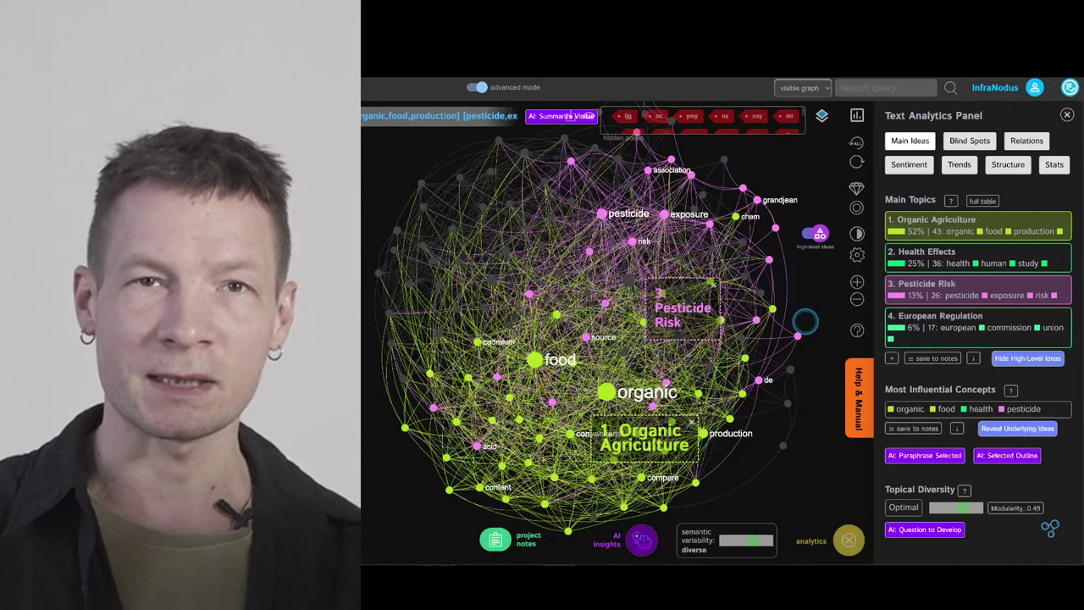
- Examine the Pesticide Risk and Organic Agriculture topics in the article's knowledge graph
click(966, 283)
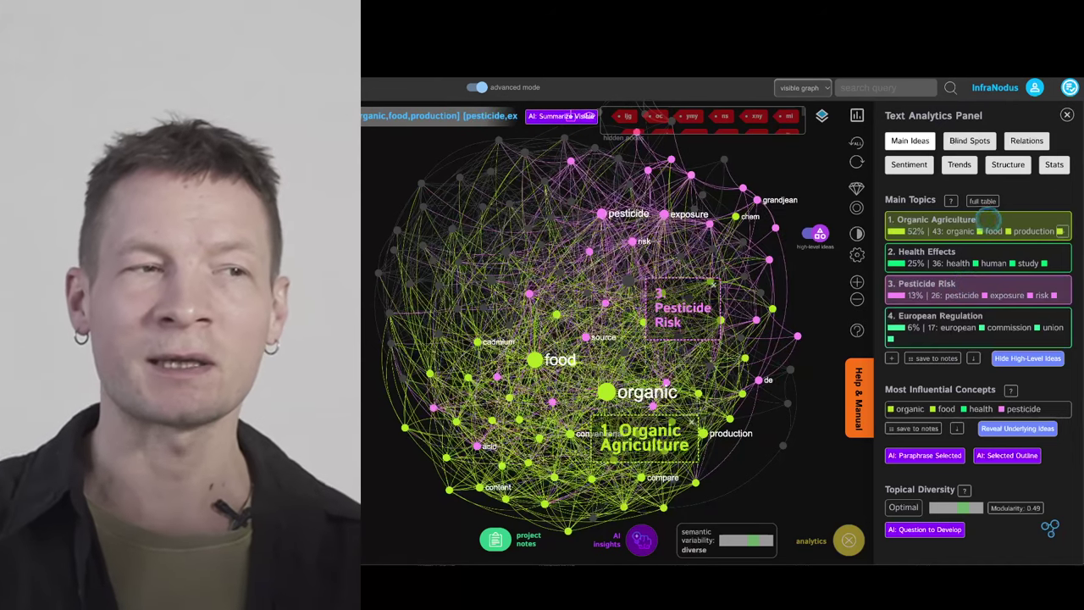
click(987, 220)
click(990, 219)
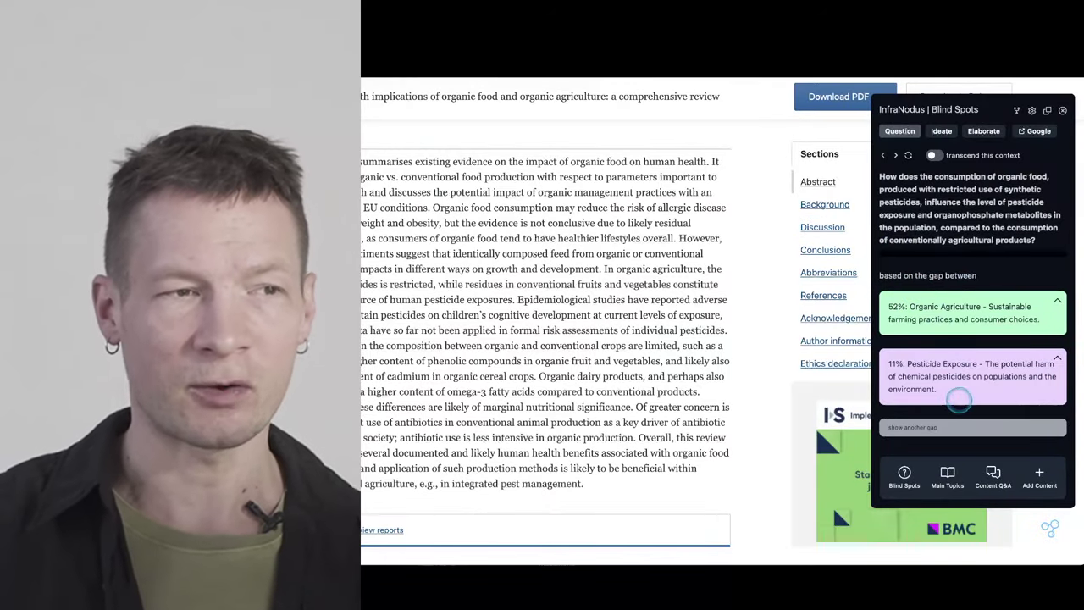
- Dismiss the Blind Spots overlay on the article and look over the article's title and abstract
scroll(936, 222, up, 1)
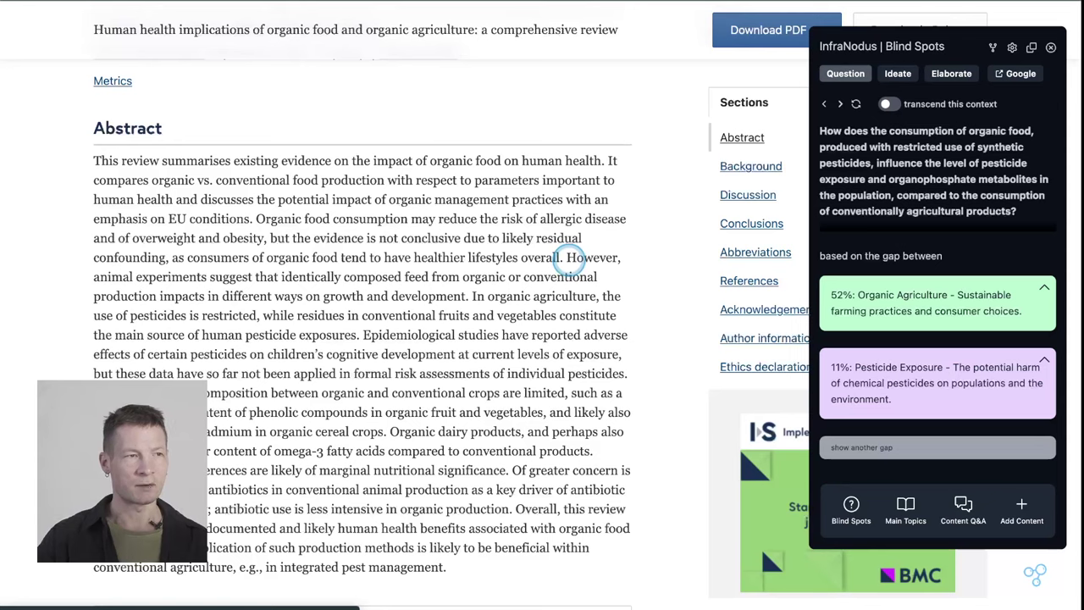
click(569, 261)
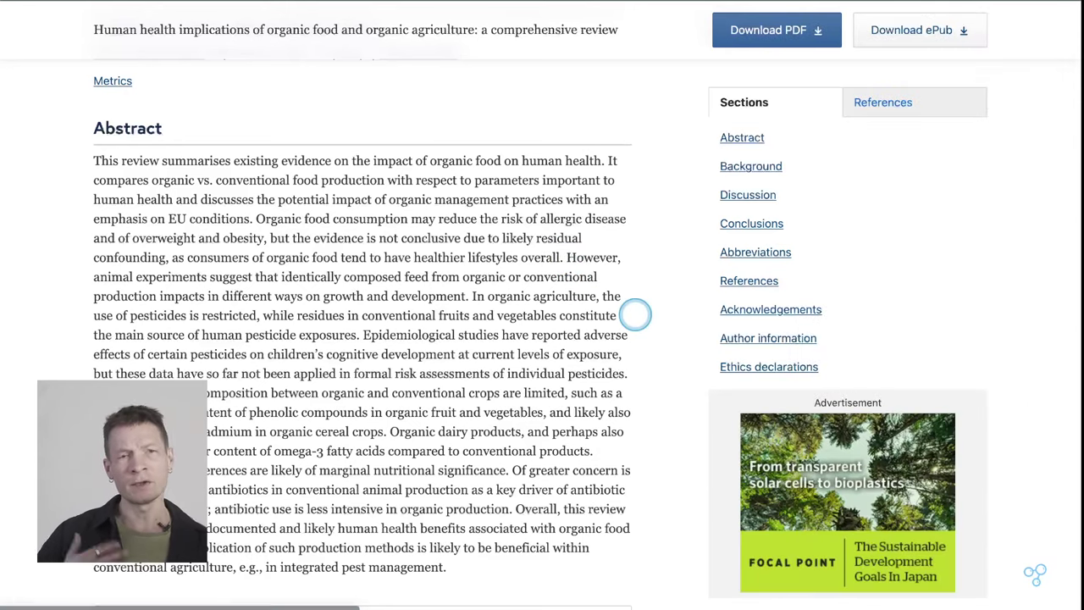
scroll(635, 314, up, 5)
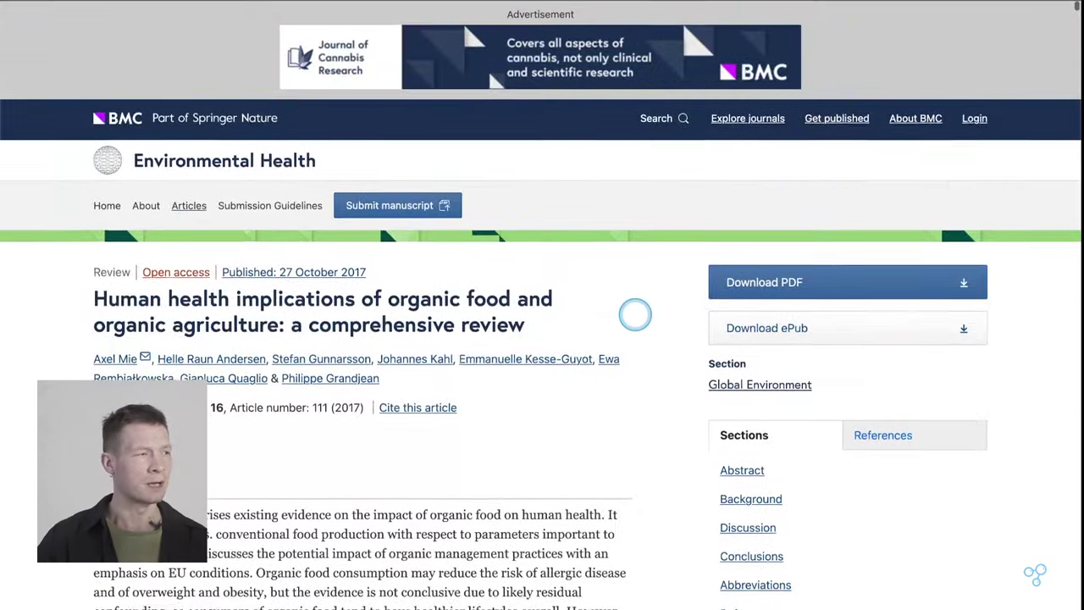
scroll(635, 314, down, 3)
scroll(635, 315, up, 3)
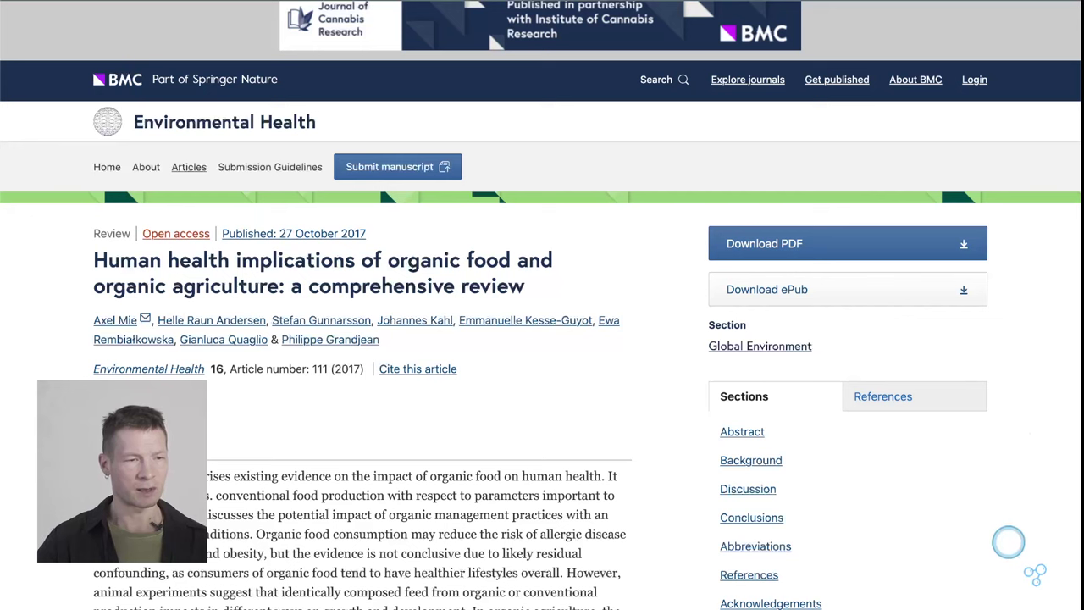
- Launch InfraNodus on the article and read the full research question generated from its content gap
click(1037, 574)
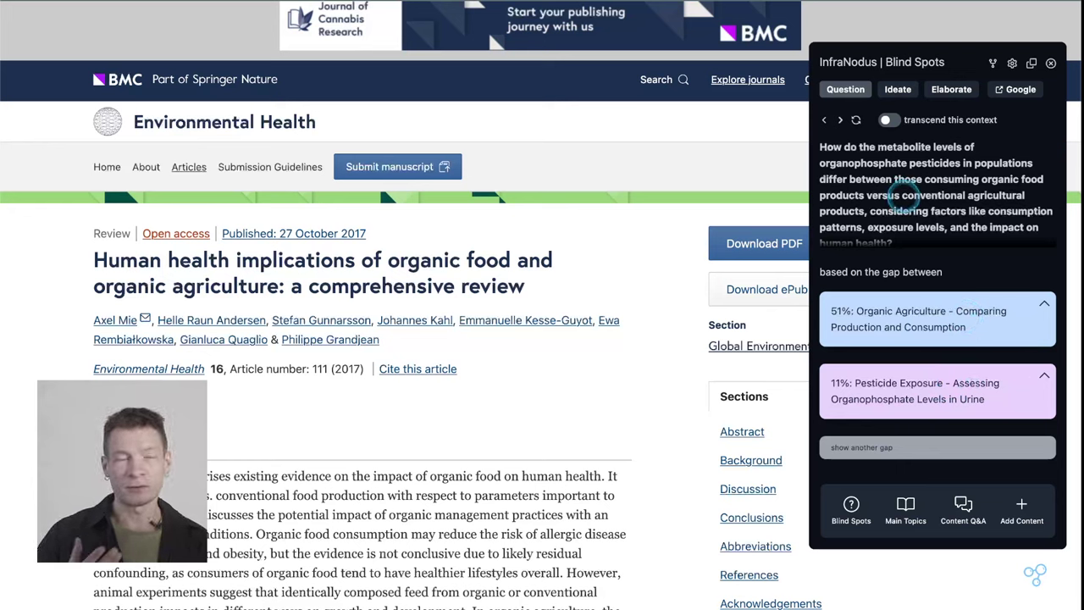
scroll(904, 195, down, 1)
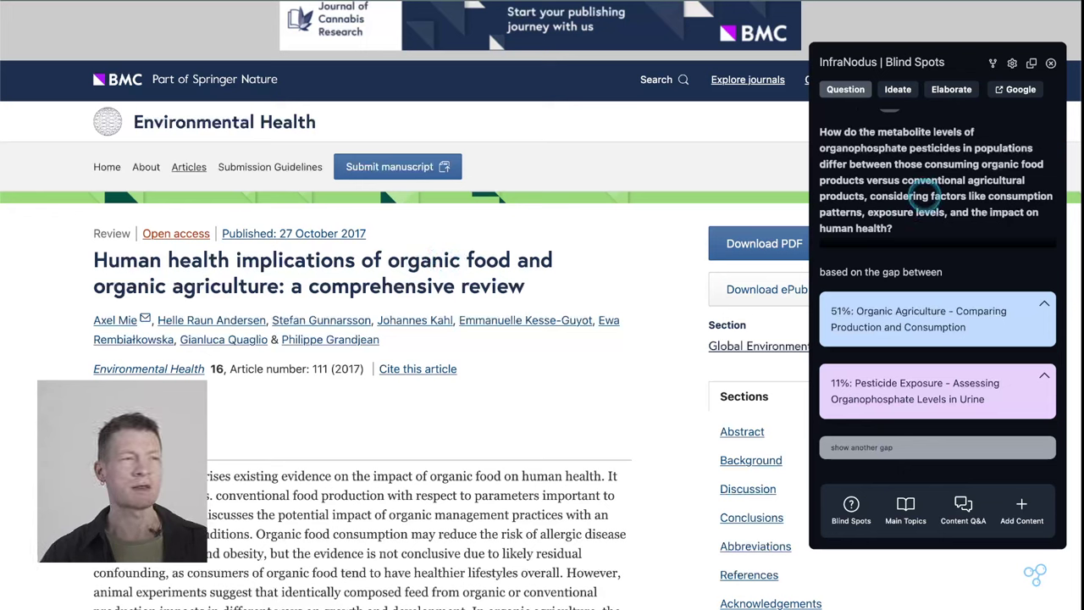
scroll(925, 197, down, 1)
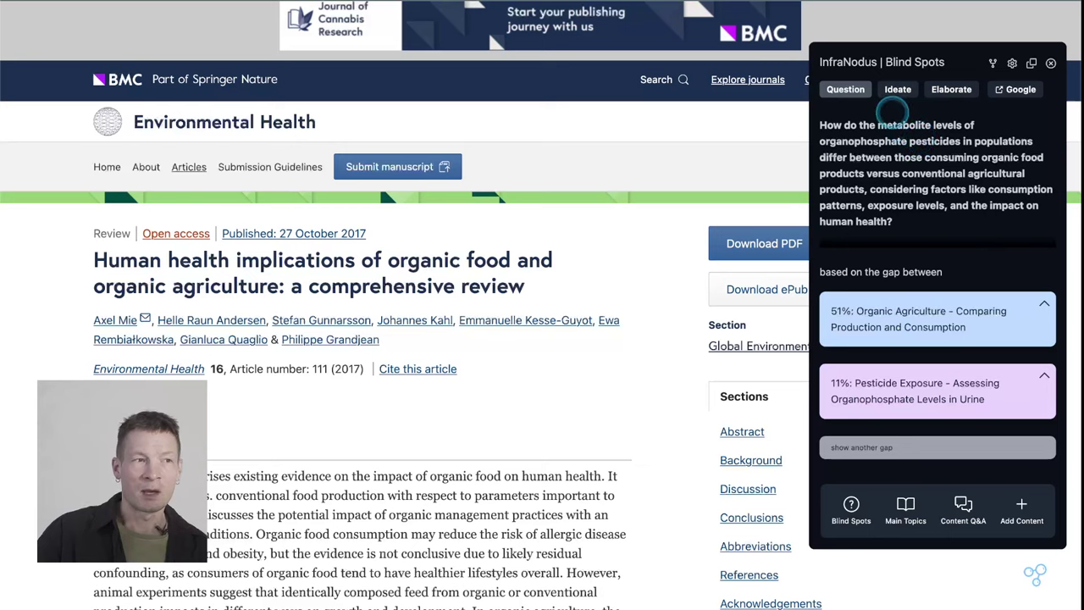
- Generate an idea that bridges the Organic Agriculture and Pesticide Exposure topics, and read it to the end
click(900, 89)
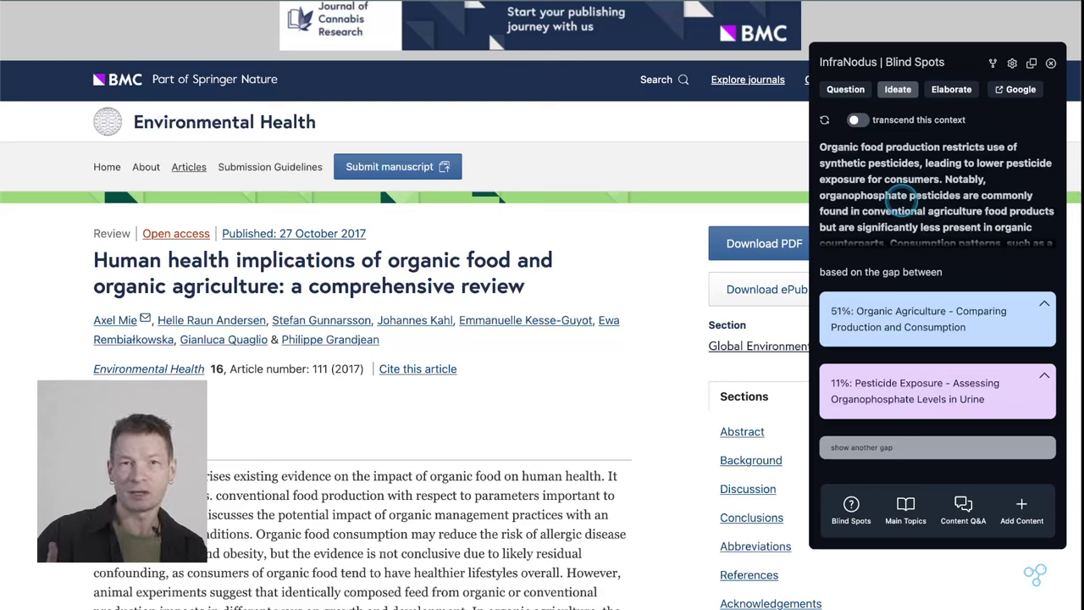
scroll(904, 212, down, 1)
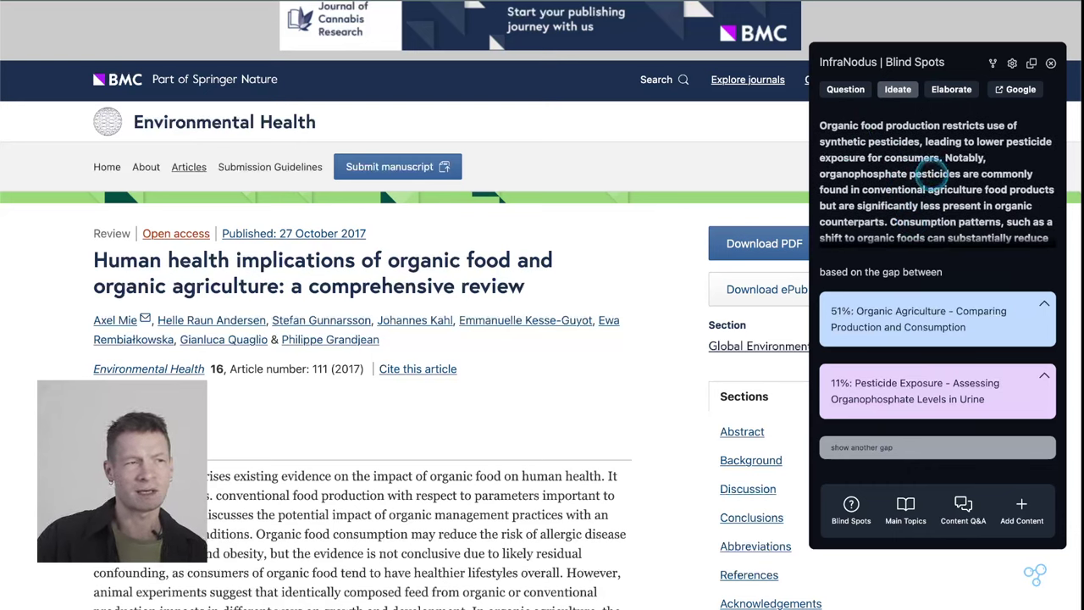
scroll(932, 174, down, 1)
scroll(931, 173, down, 1)
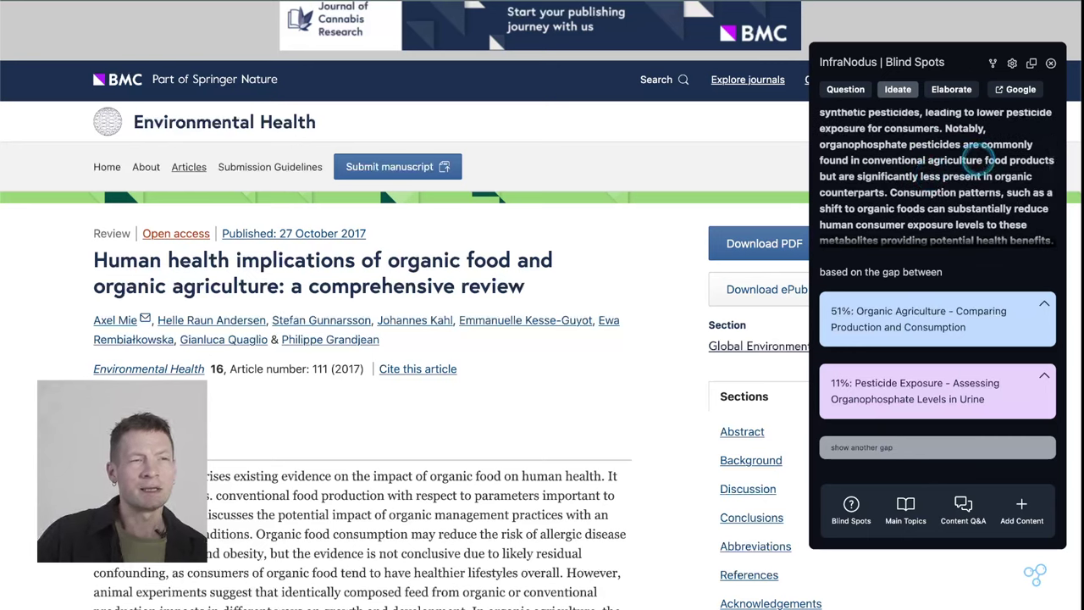
scroll(974, 159, down, 1)
scroll(977, 159, down, 1)
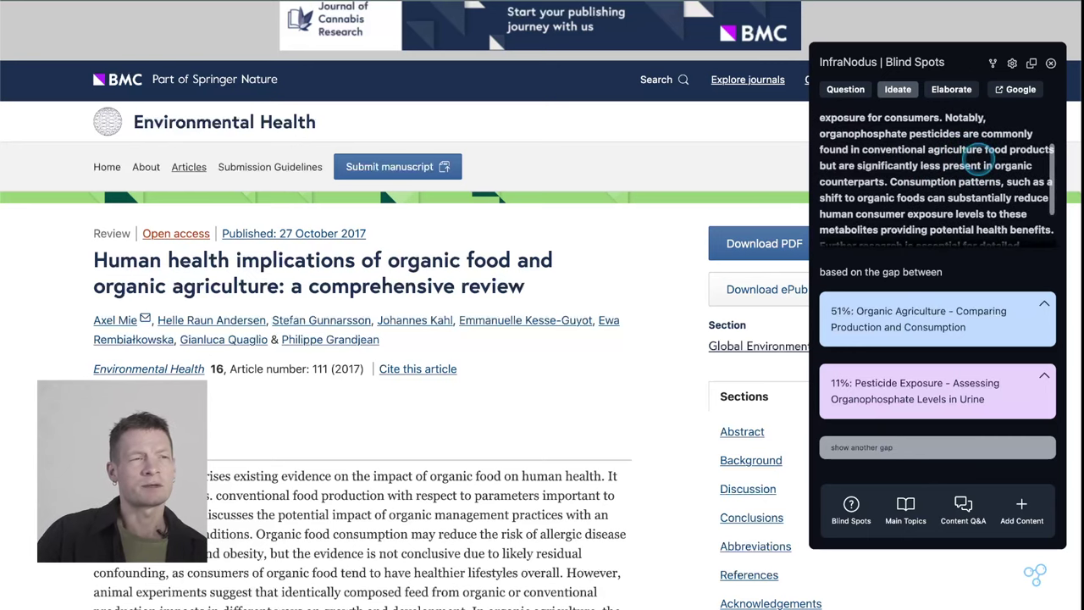
scroll(977, 159, down, 3)
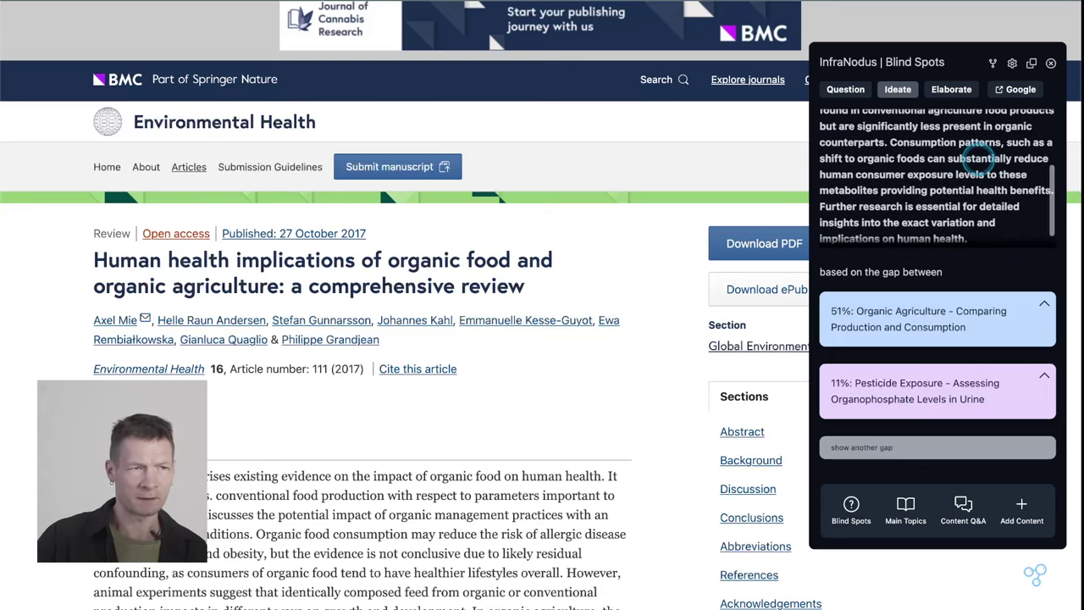
scroll(978, 157, down, 1)
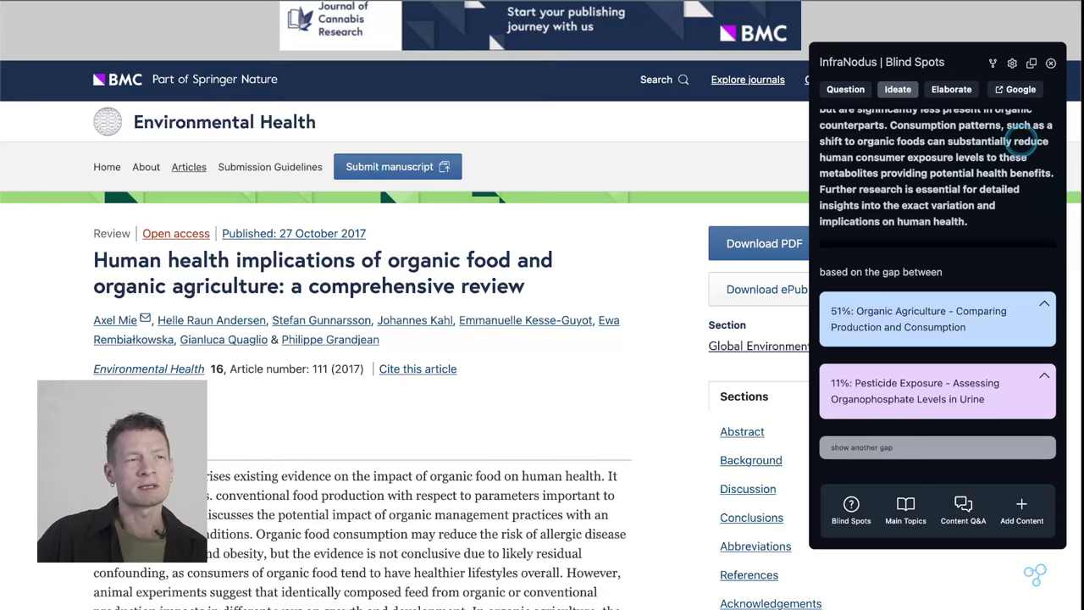
scroll(925, 146, down, 1)
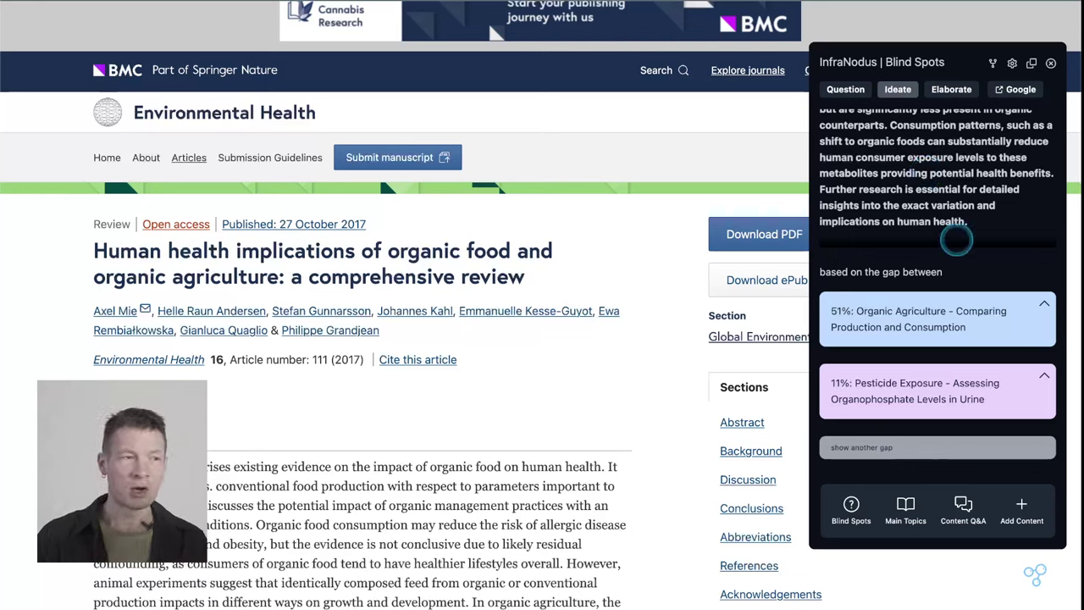
- Go back to the generated gap question, elaborate on it in Content Q&A and get an answer from the article
scroll(941, 220, up, 2)
scroll(934, 212, up, 1)
click(845, 88)
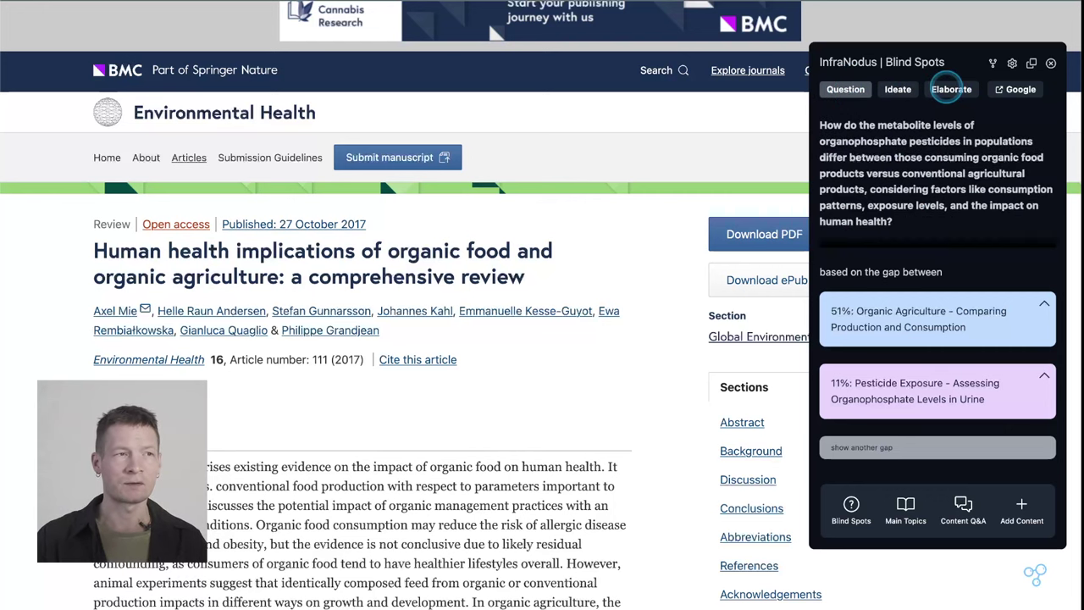
click(950, 89)
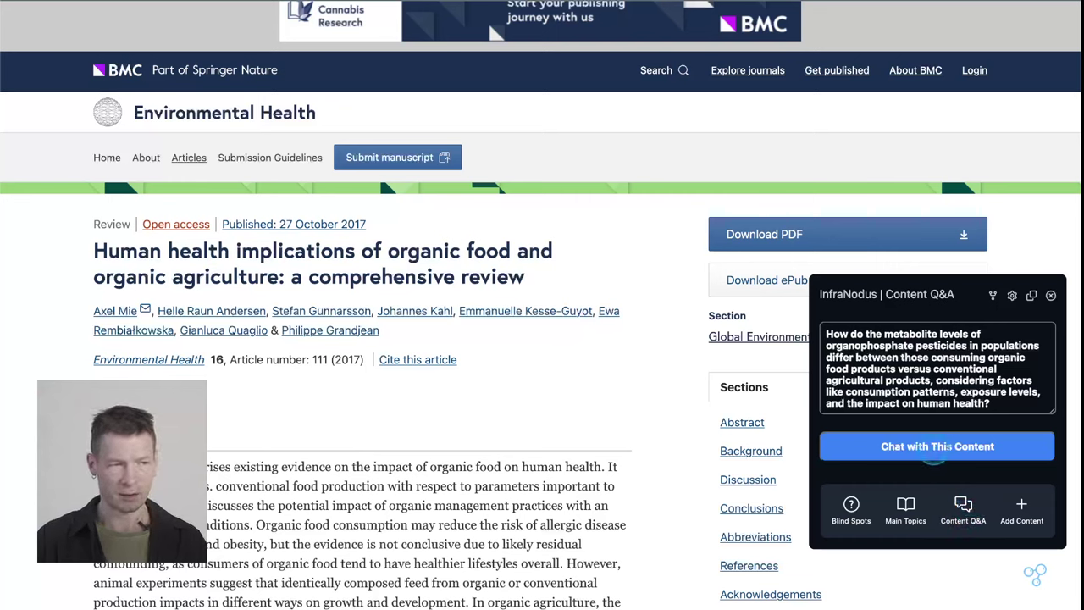
click(934, 447)
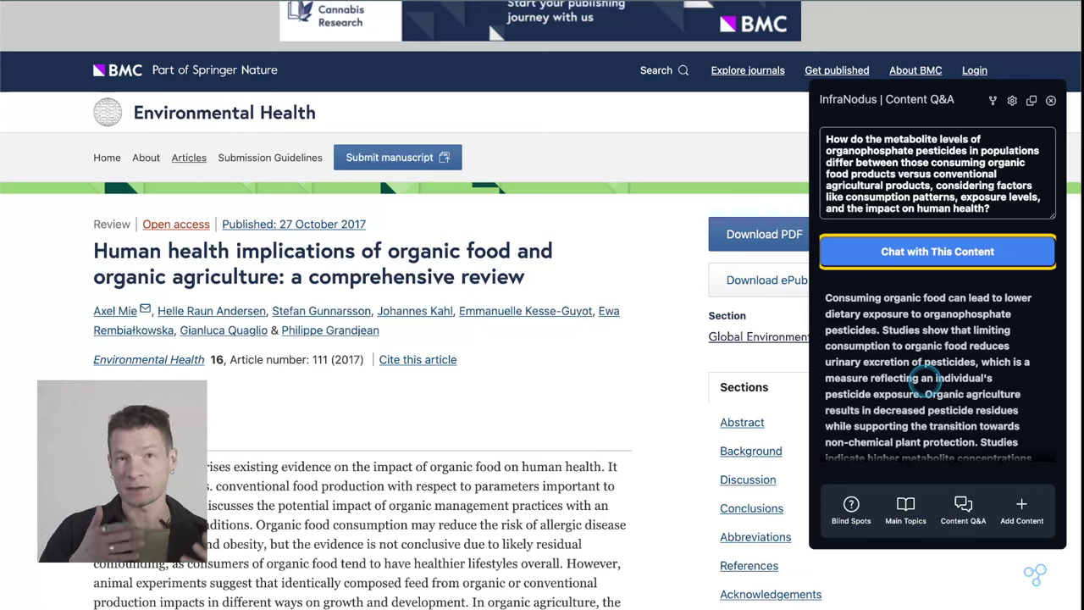
scroll(927, 398, down, 3)
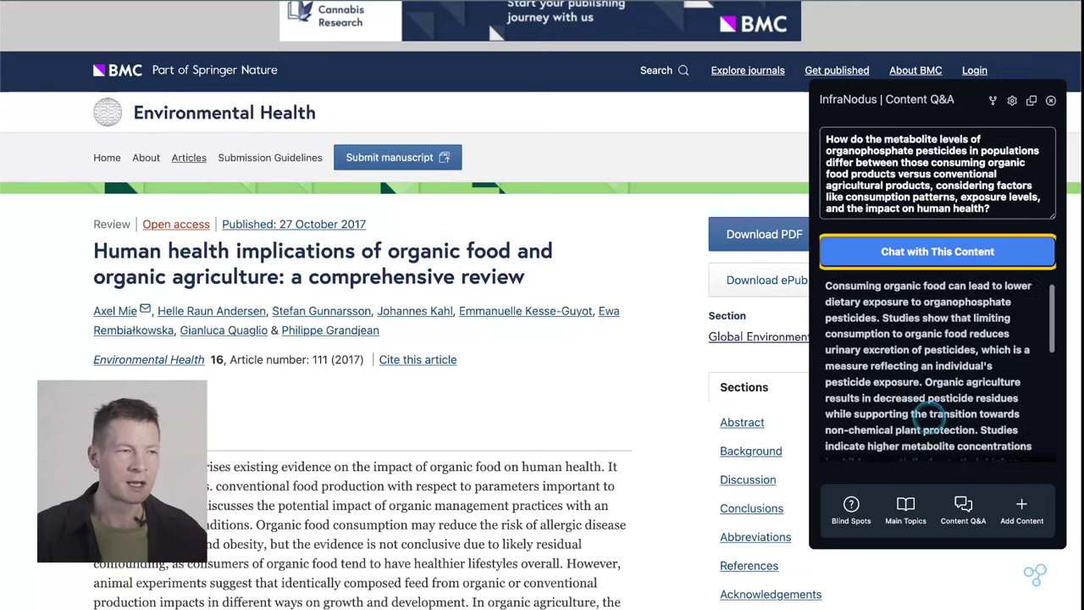
scroll(929, 415, up, 3)
- Replace the question with "Is it better to eat organic food?", ask it about the article and read the answer
click(961, 191)
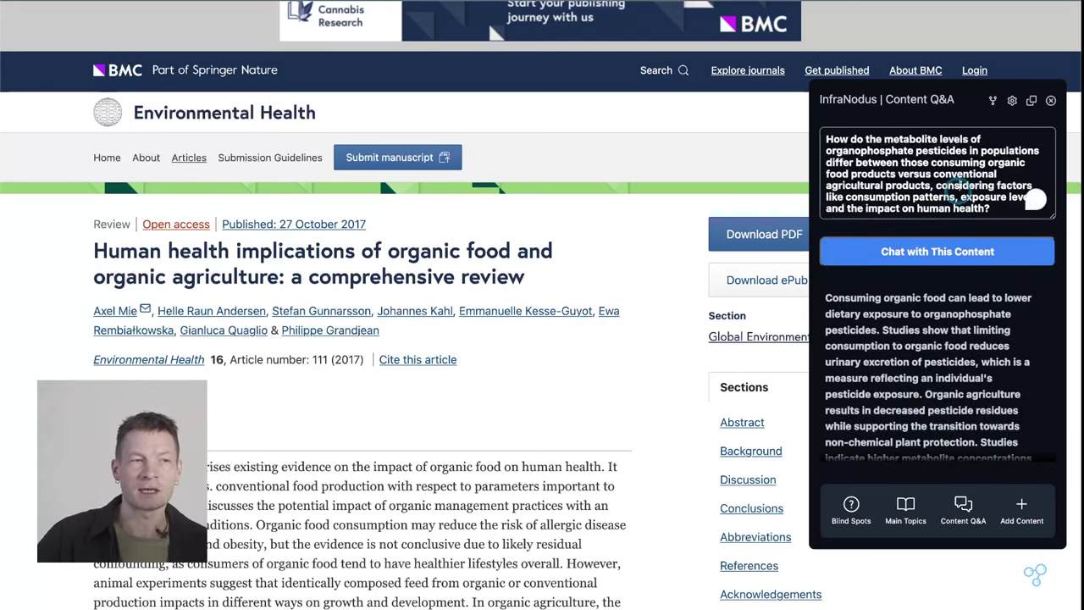
key(ctrl+a)
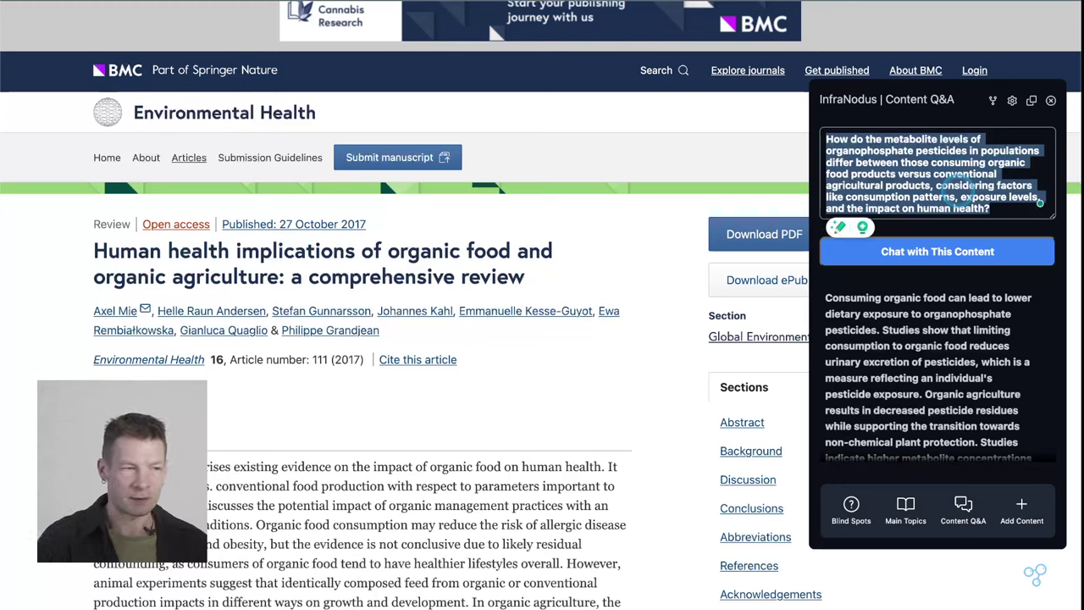
key(BackSpace)
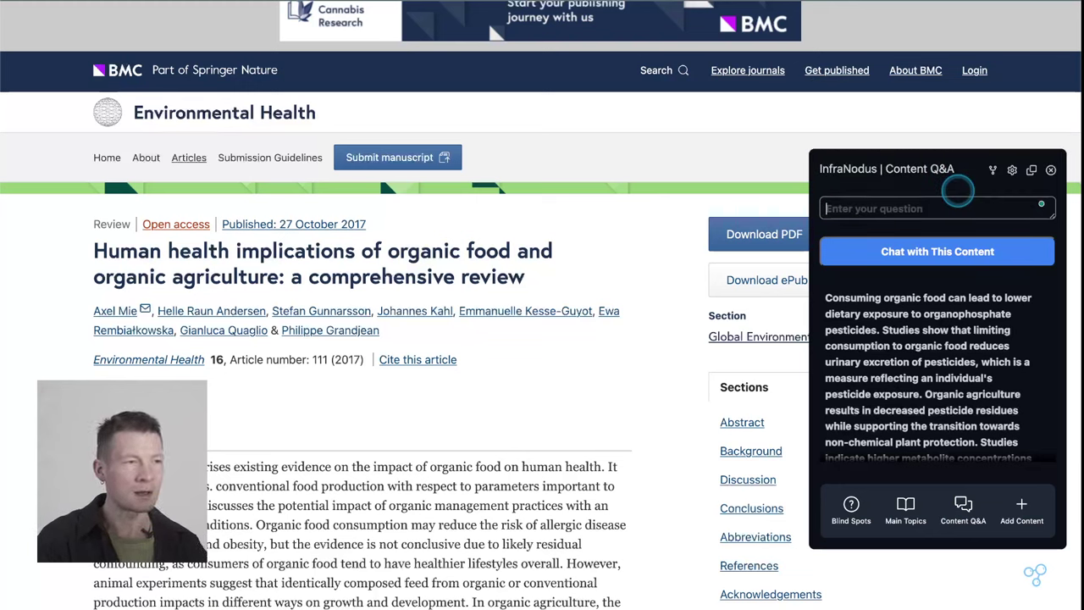
text(Is it bet)
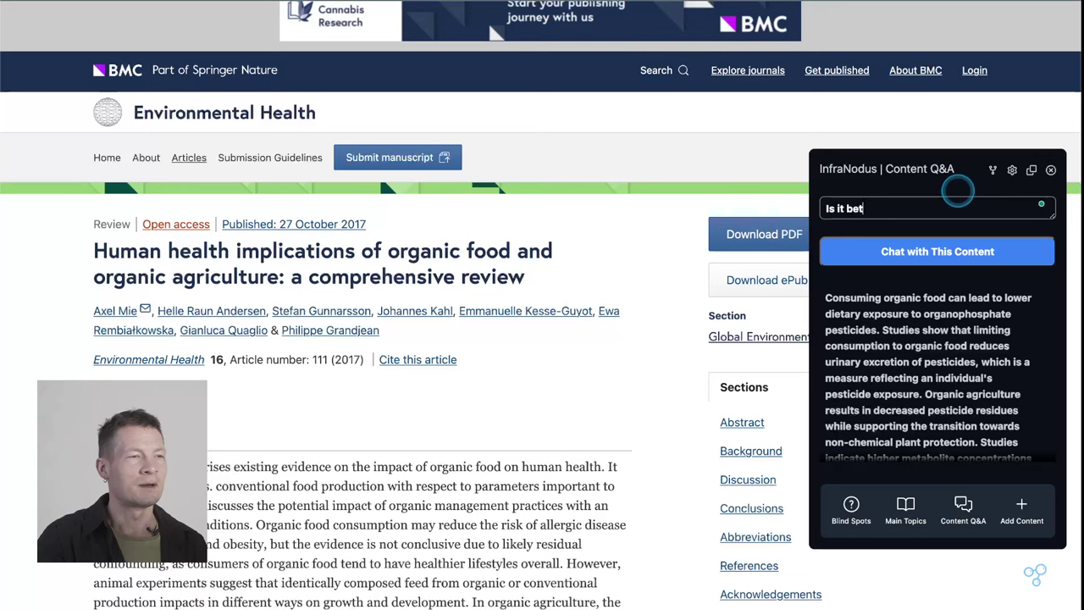
text(ter to eat organic food?)
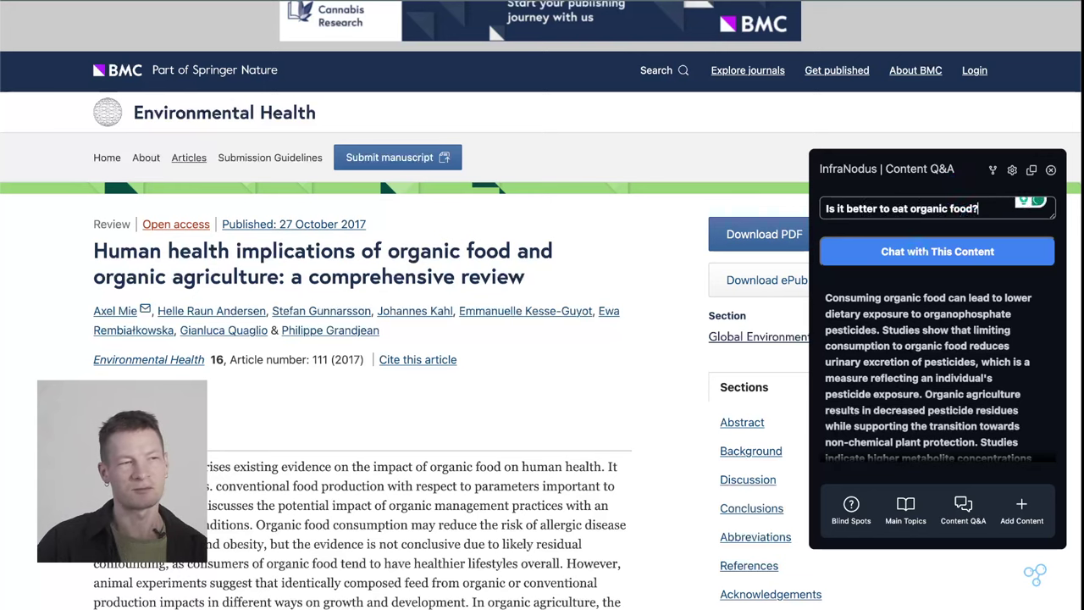
click(974, 251)
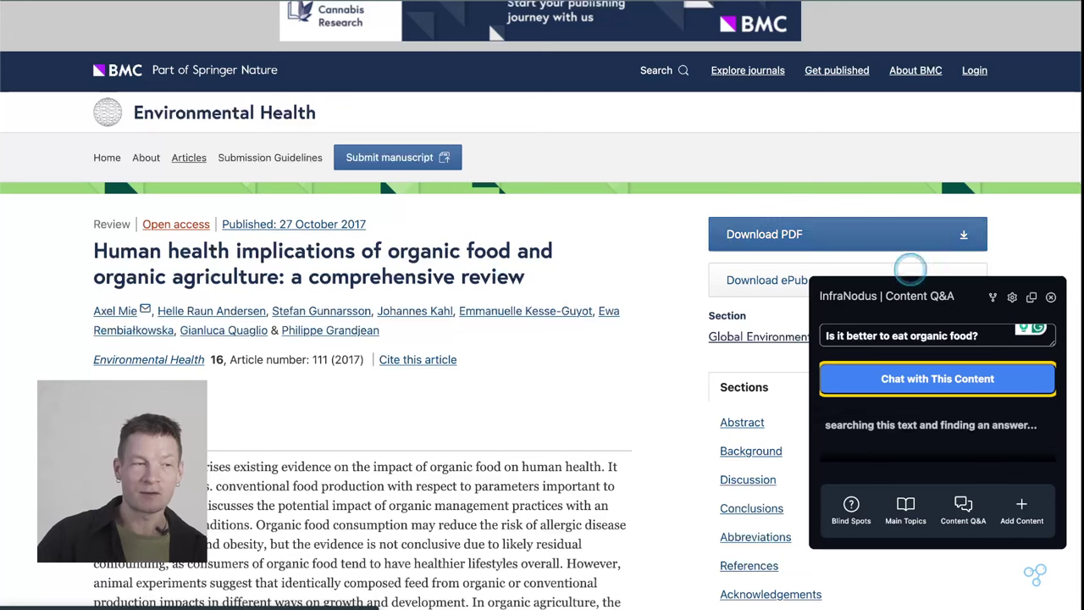
click(894, 454)
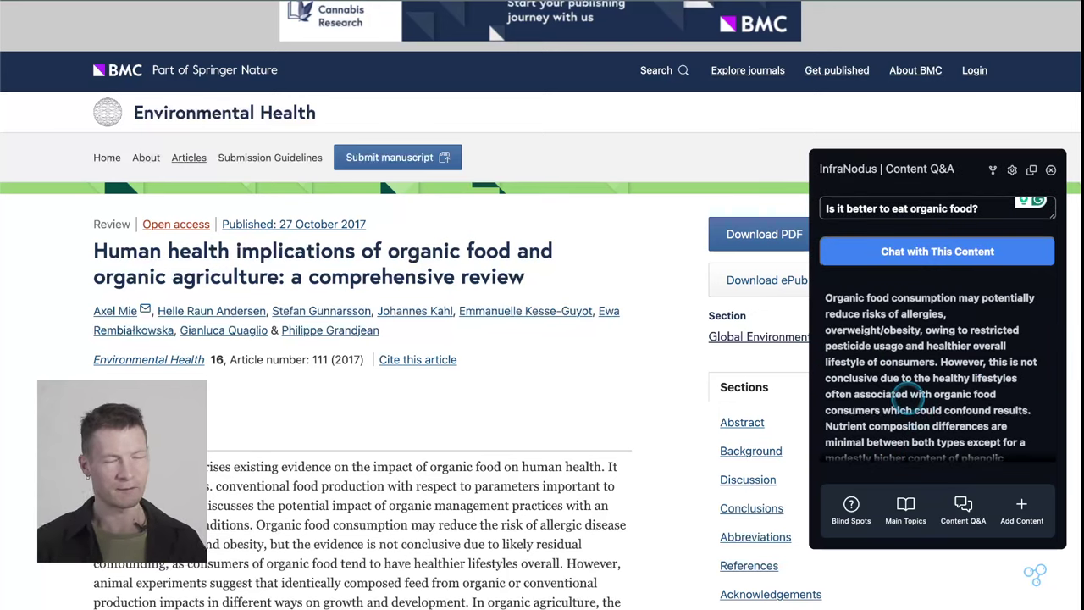
scroll(919, 391, down, 2)
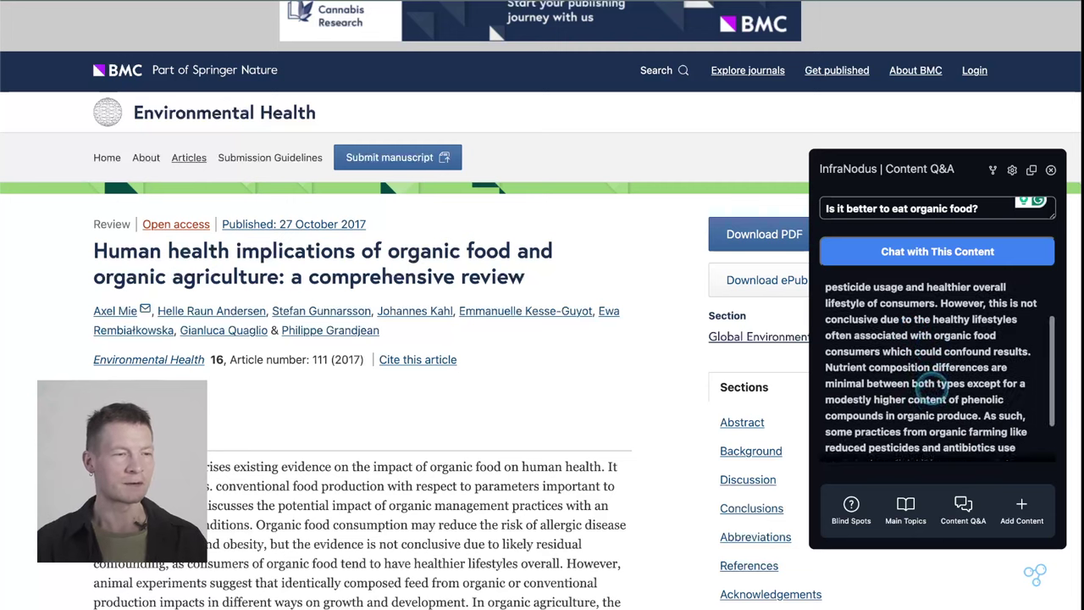
scroll(929, 392, down, 1)
scroll(930, 392, up, 3)
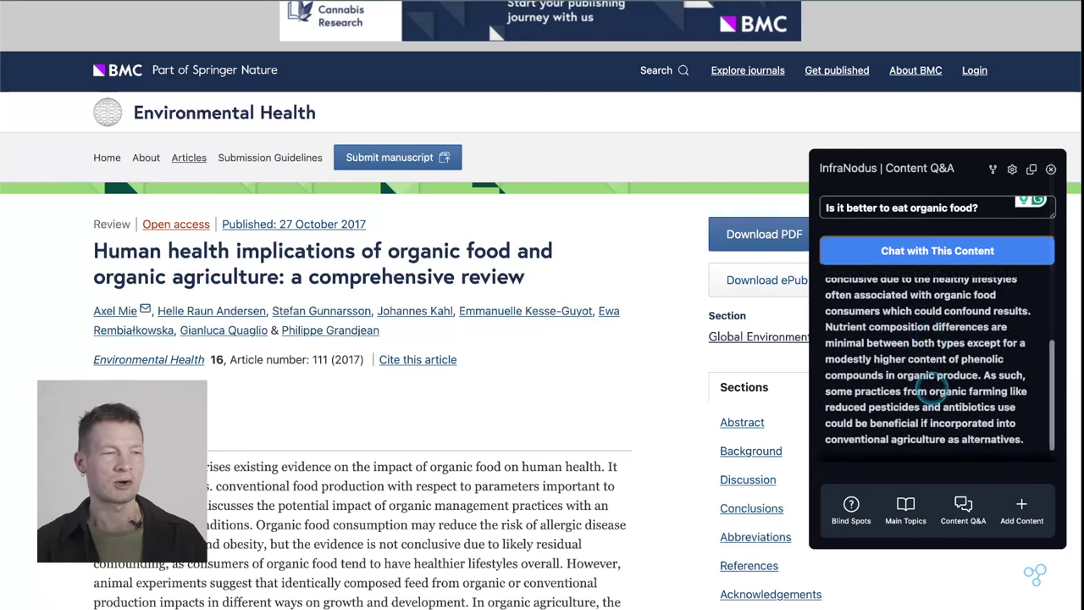
- Reread the answer on whether it is better to eat organic food from beginning to end
scroll(929, 389, down, 1)
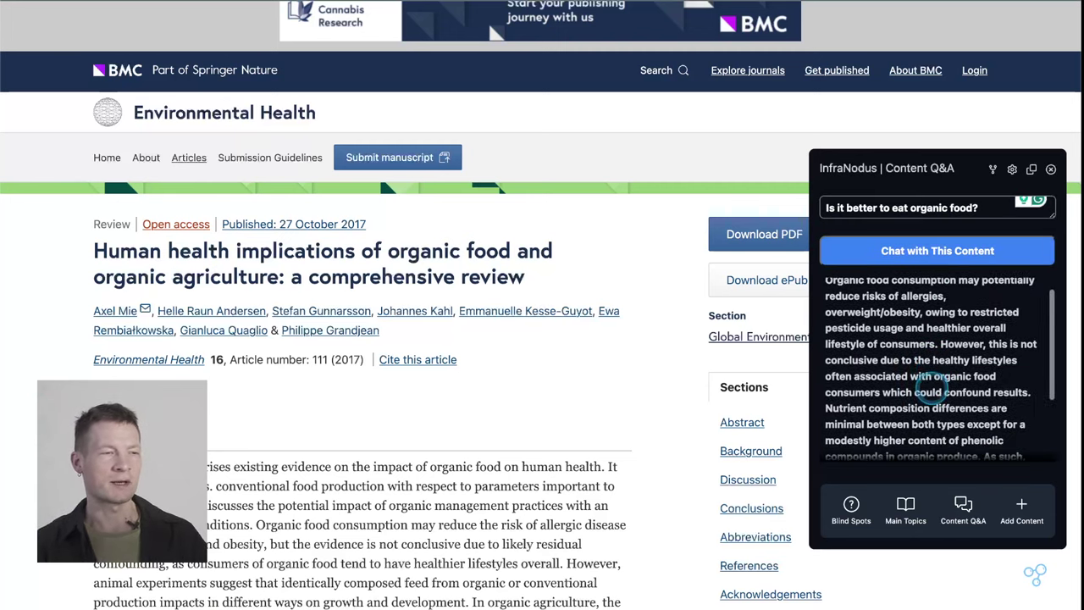
scroll(930, 386, down, 3)
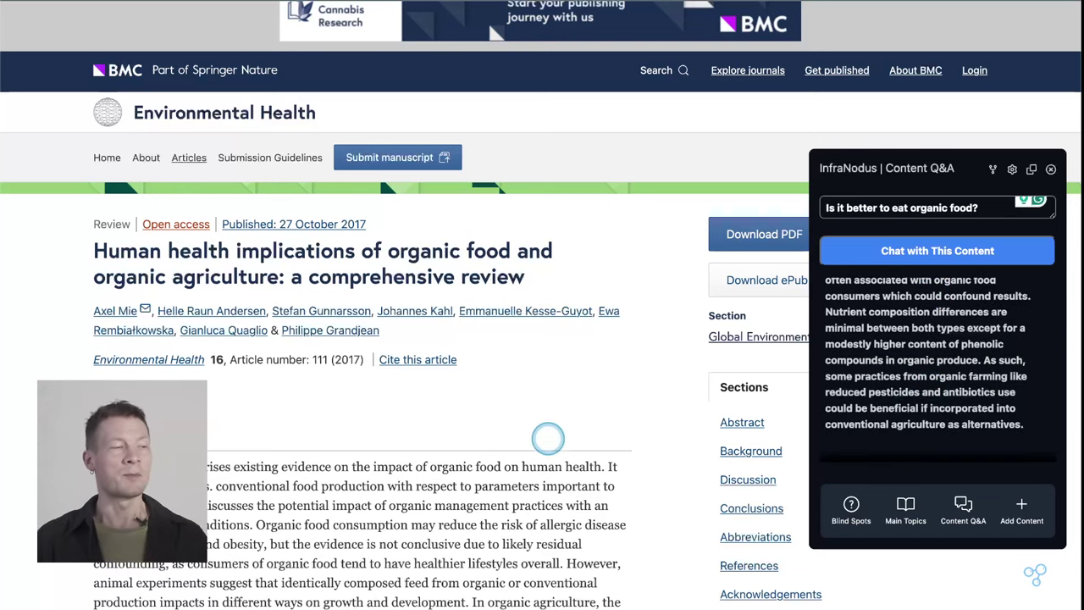
scroll(552, 451, down, 6)
scroll(551, 450, up, 6)
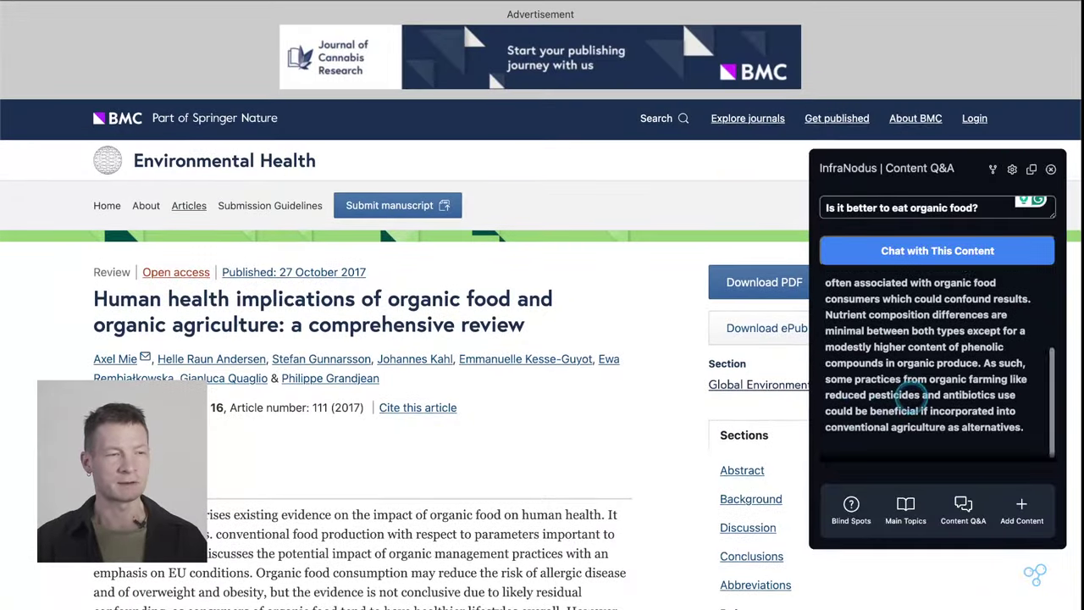
scroll(946, 415, up, 3)
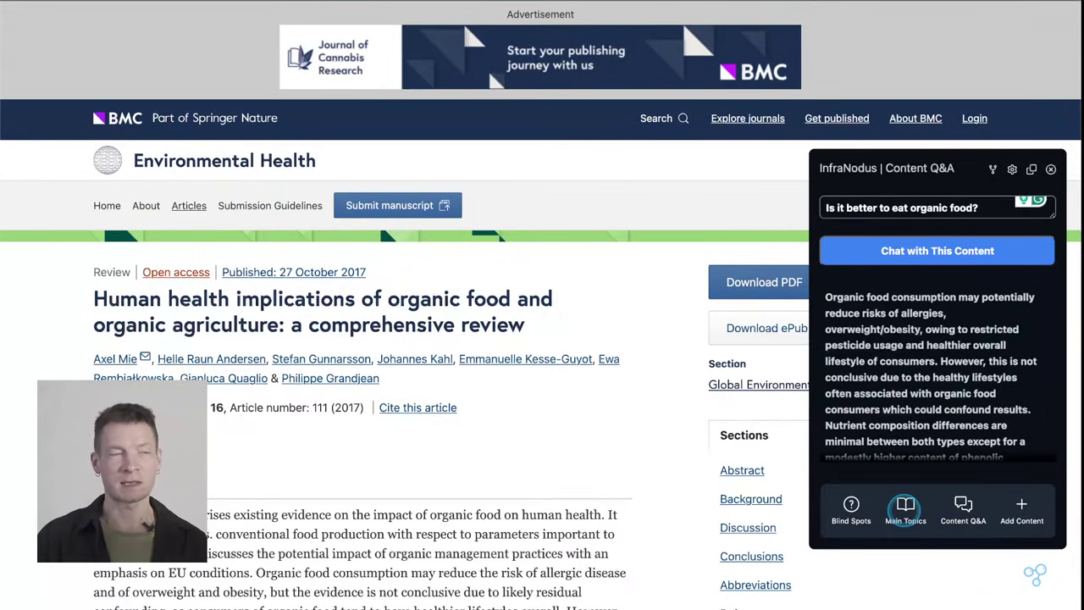
- Review the complete list of the article's main topics, including the less prominent ones, and collapse it again
click(906, 508)
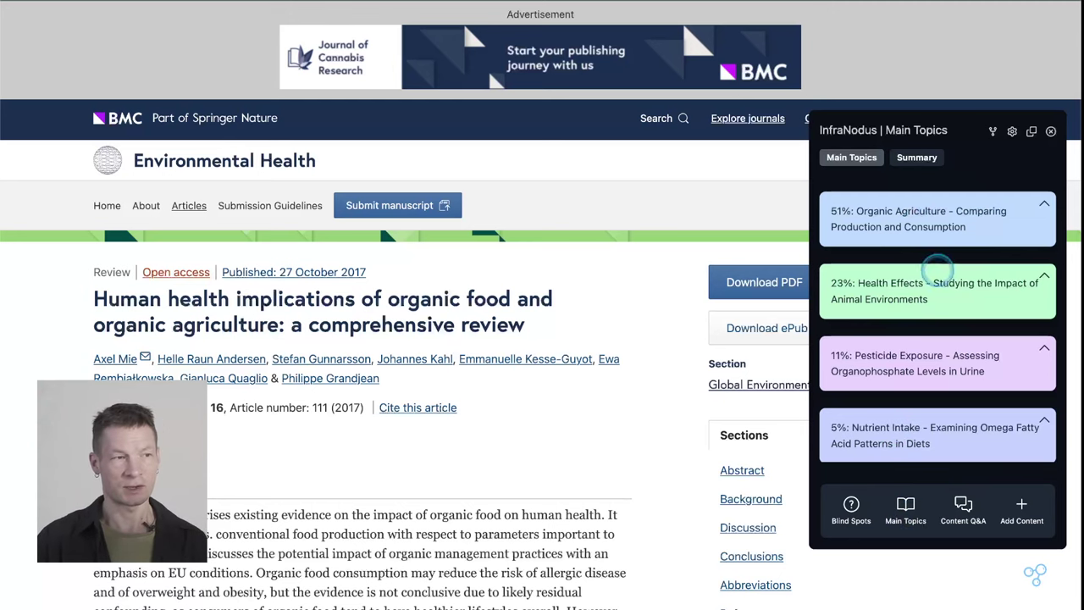
scroll(927, 347, down, 1)
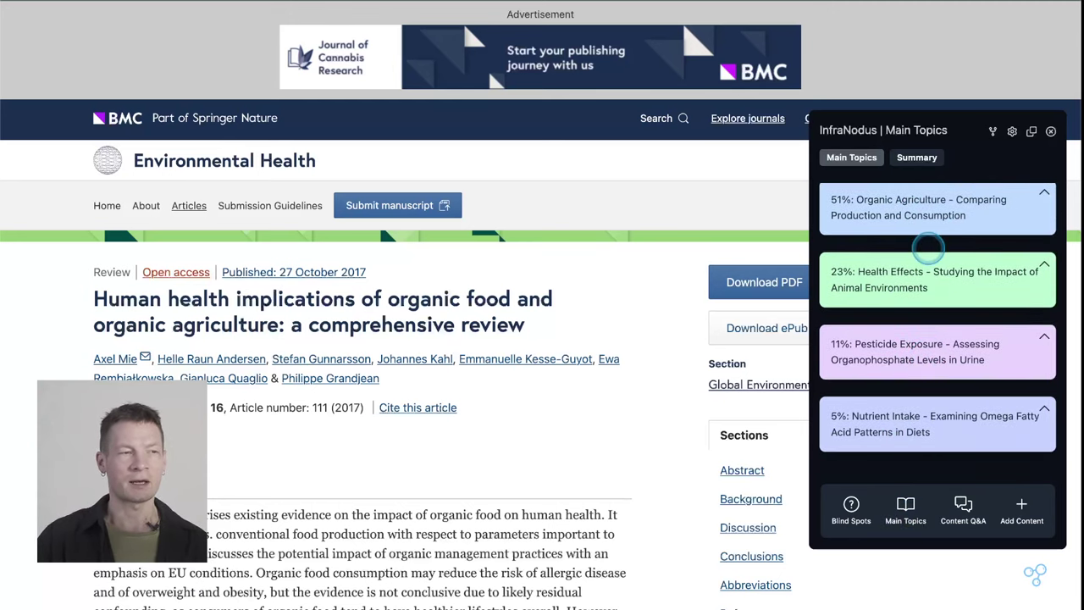
scroll(924, 296, down, 2)
scroll(919, 389, down, 1)
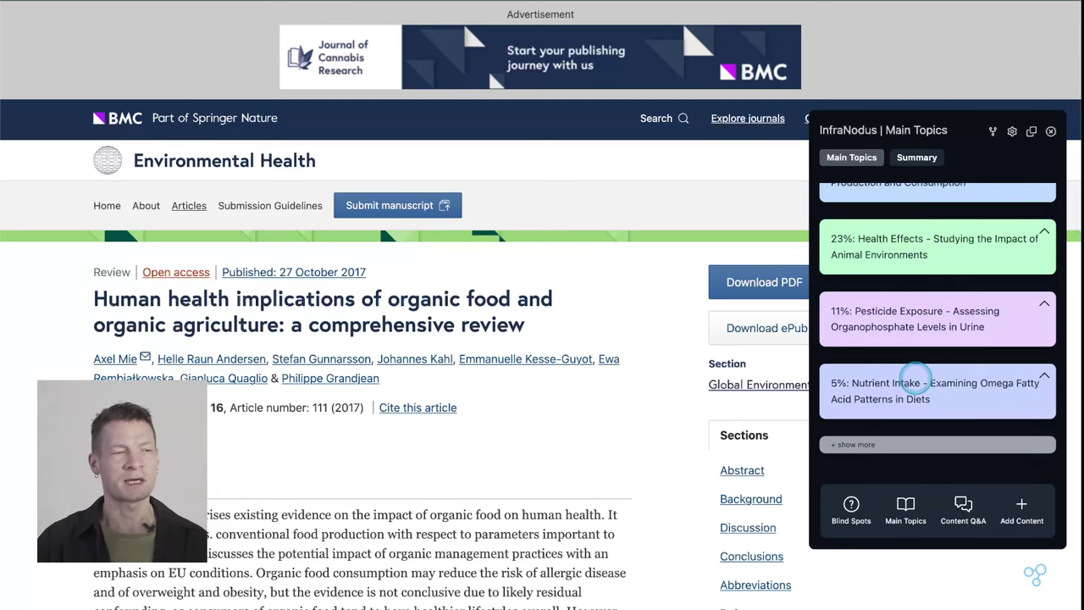
click(877, 444)
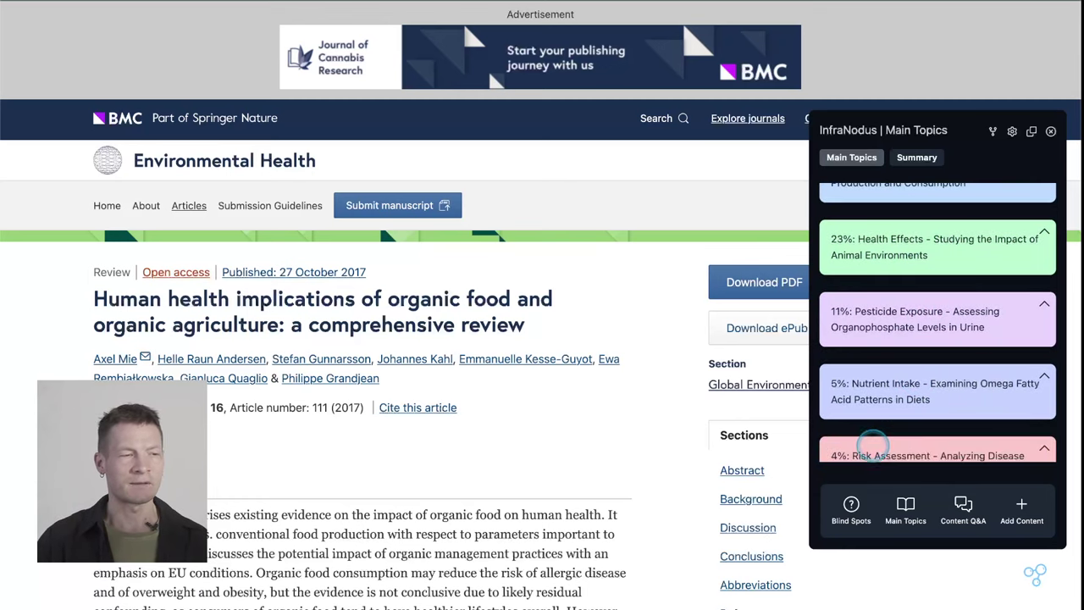
scroll(928, 417, down, 1)
scroll(928, 419, down, 10)
scroll(927, 422, up, 4)
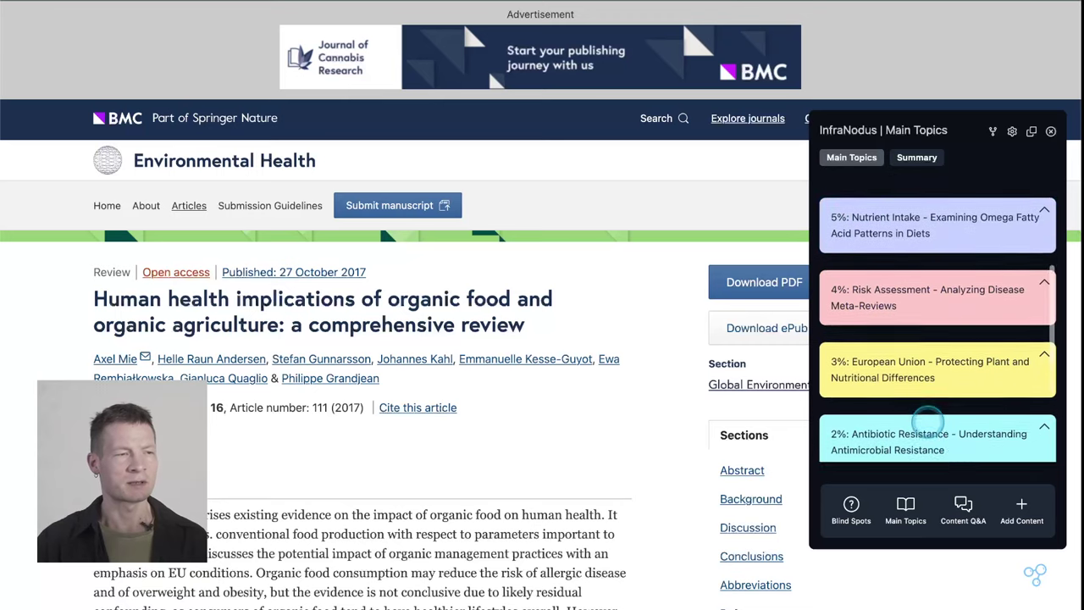
scroll(919, 428, down, 5)
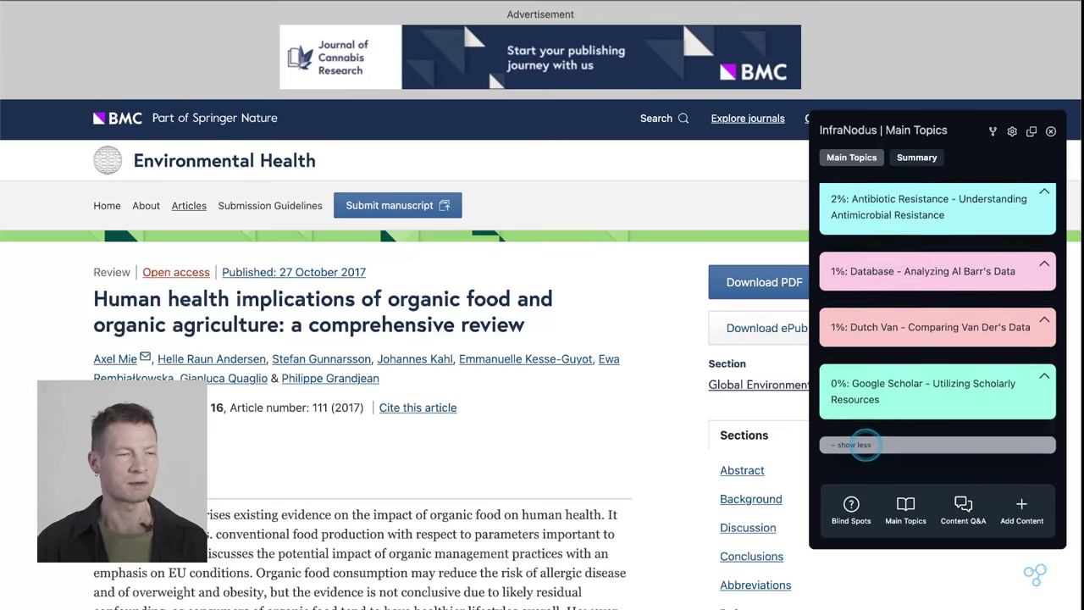
click(921, 442)
scroll(922, 298, up, 1)
- Generate a summary of the whole article and read through it
click(913, 158)
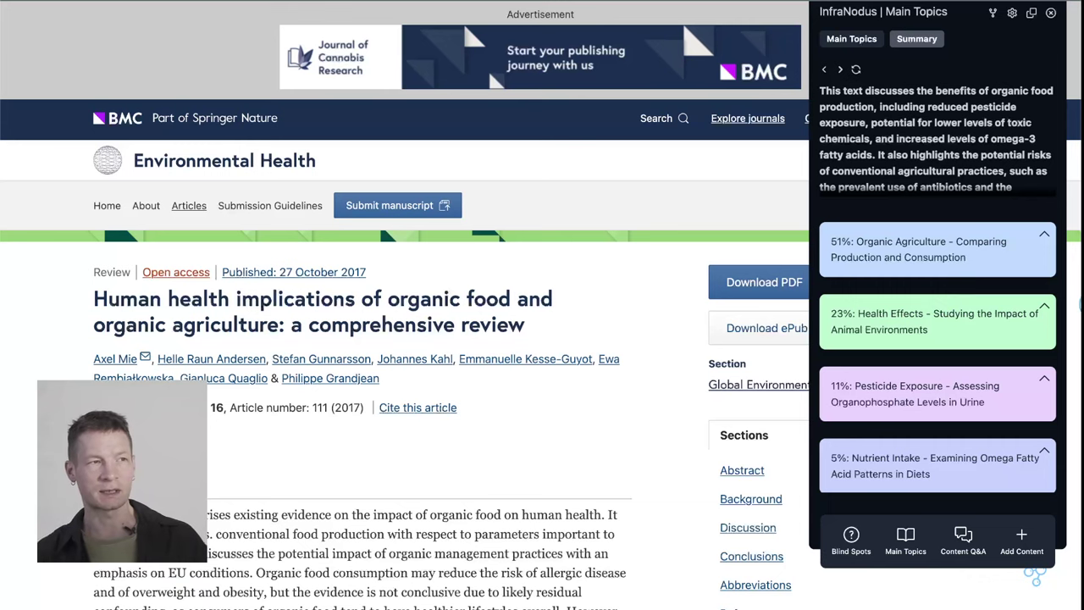
scroll(954, 142, down, 3)
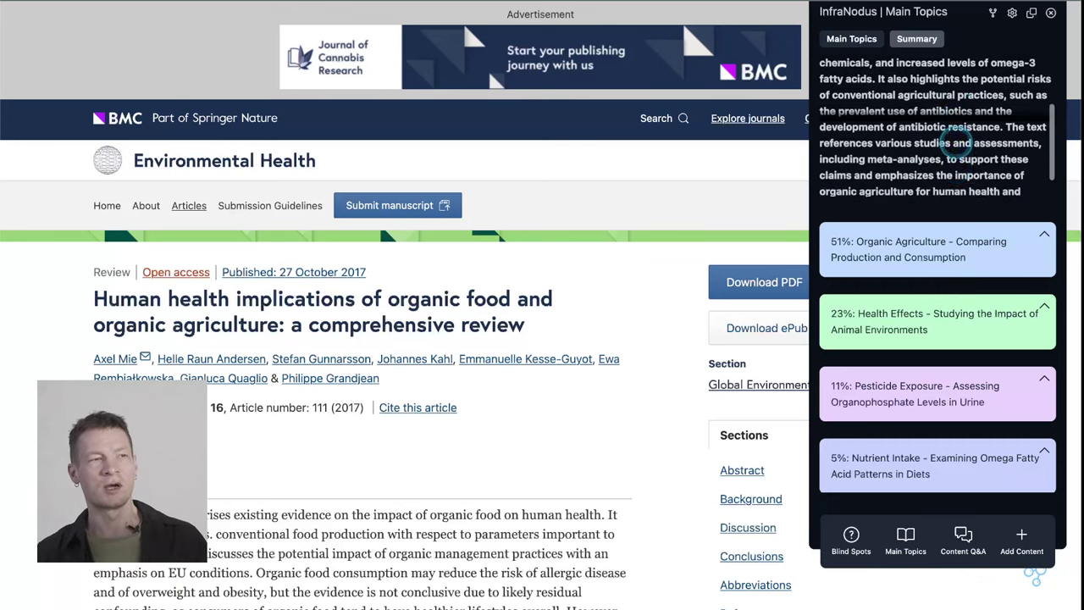
scroll(954, 143, up, 3)
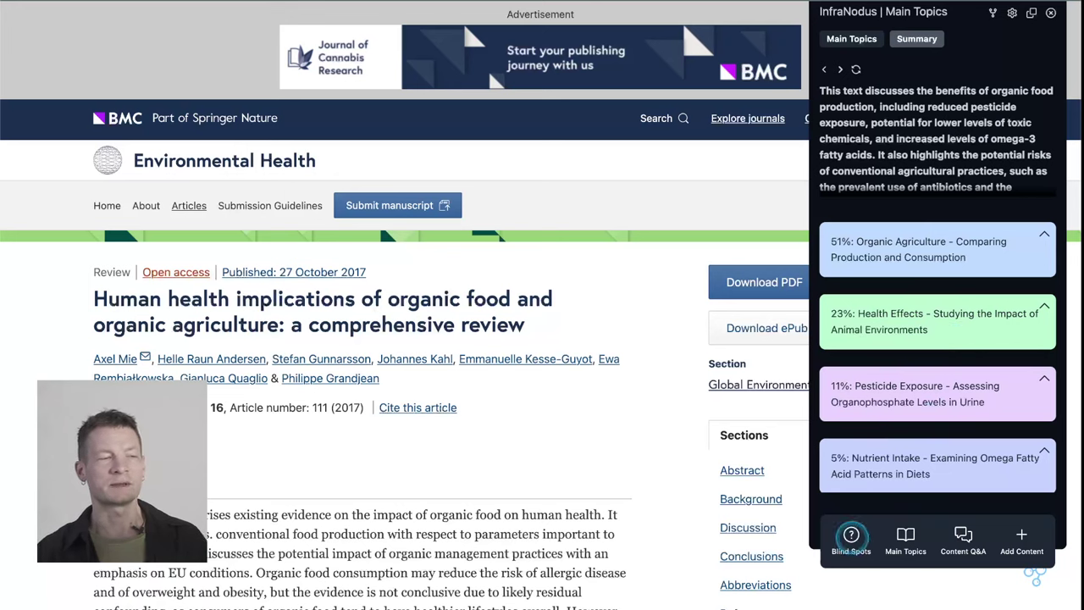
- Switch the blind spots to the gap between Organic Agriculture and Health Effects, and generate a fresh idea bridging these topics
click(851, 534)
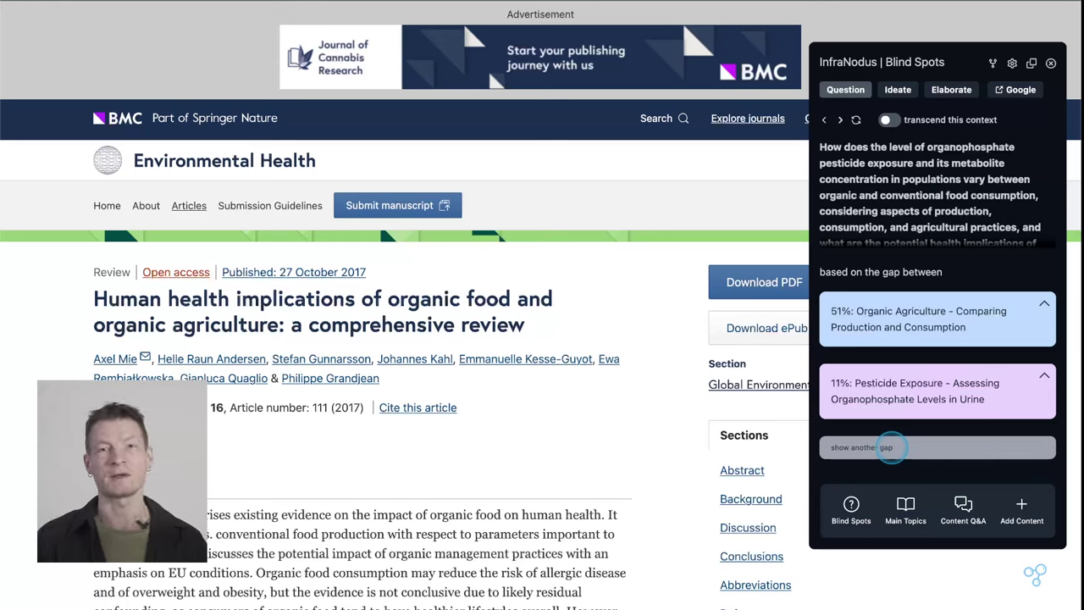
click(892, 449)
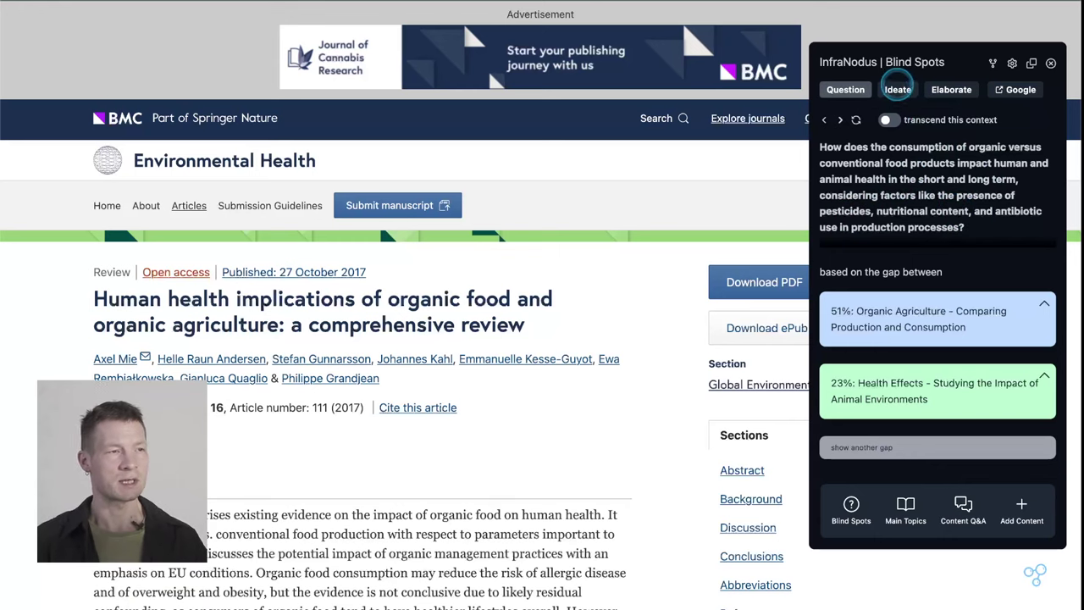
click(898, 88)
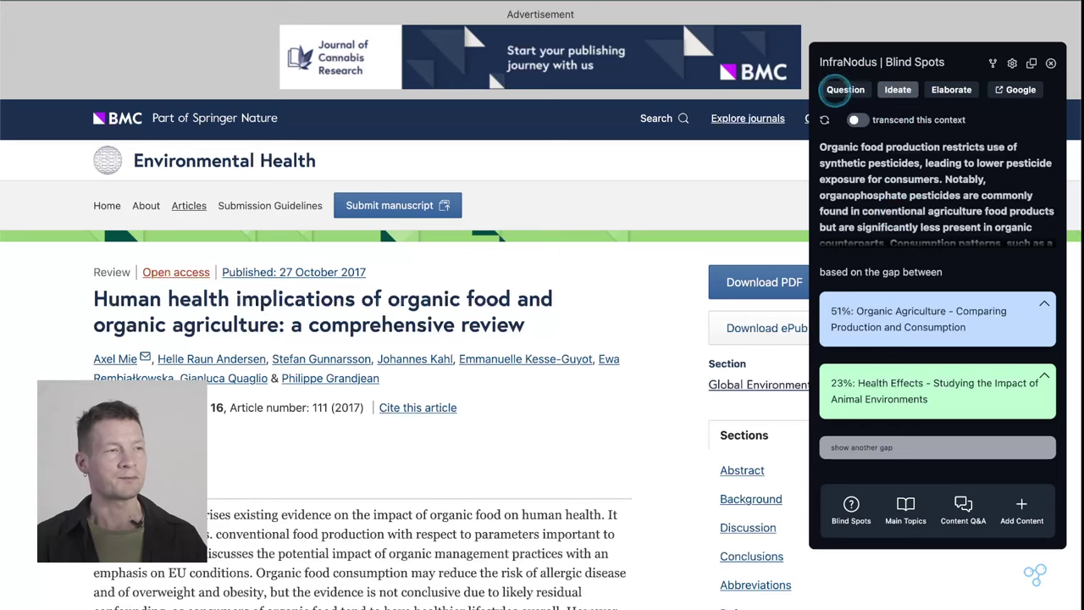
click(834, 92)
click(880, 92)
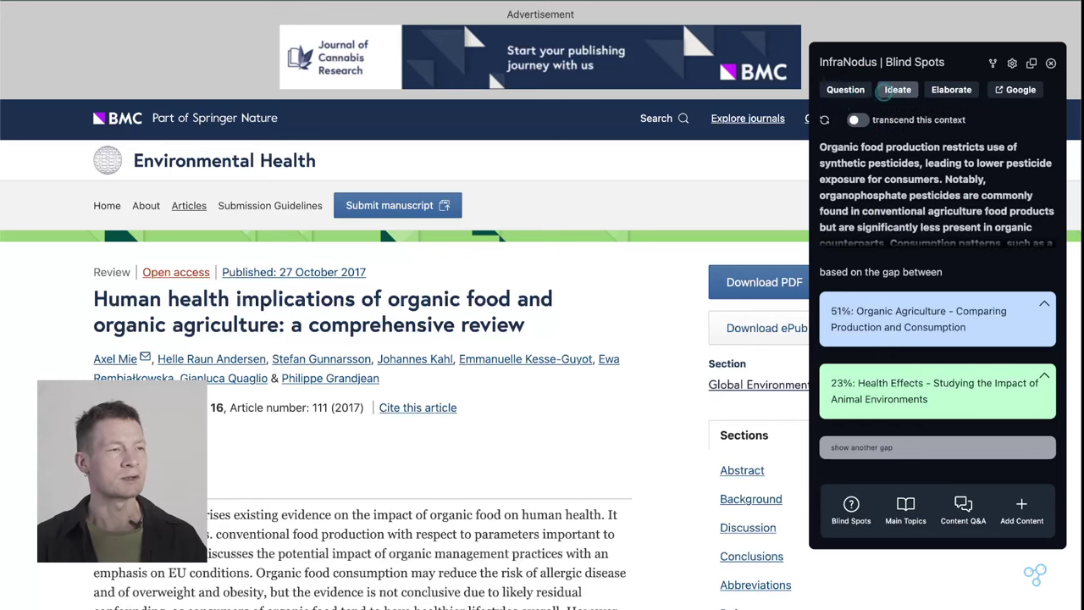
click(825, 119)
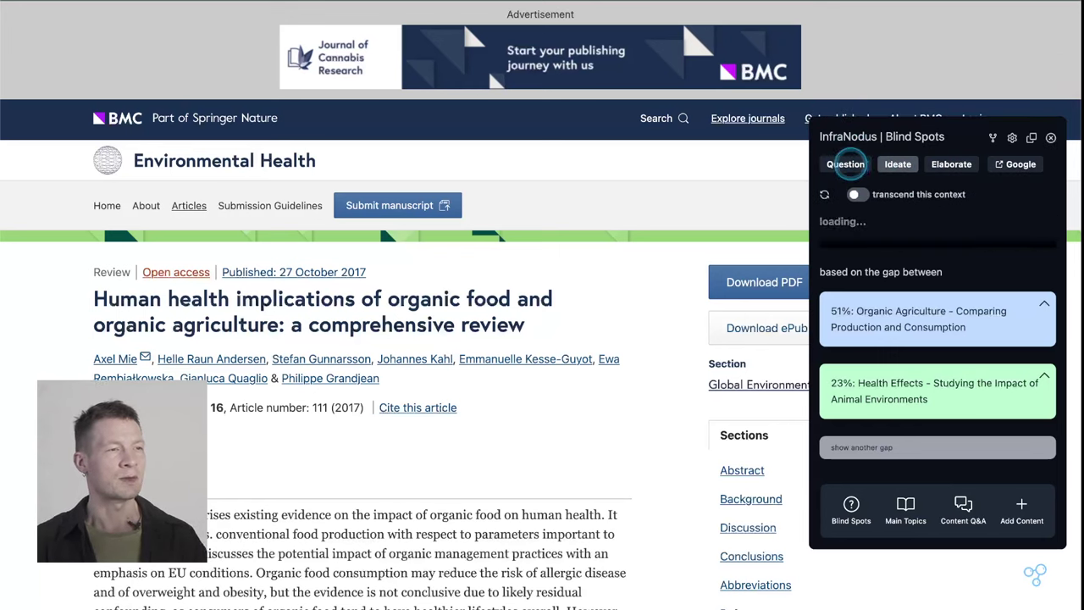
click(847, 165)
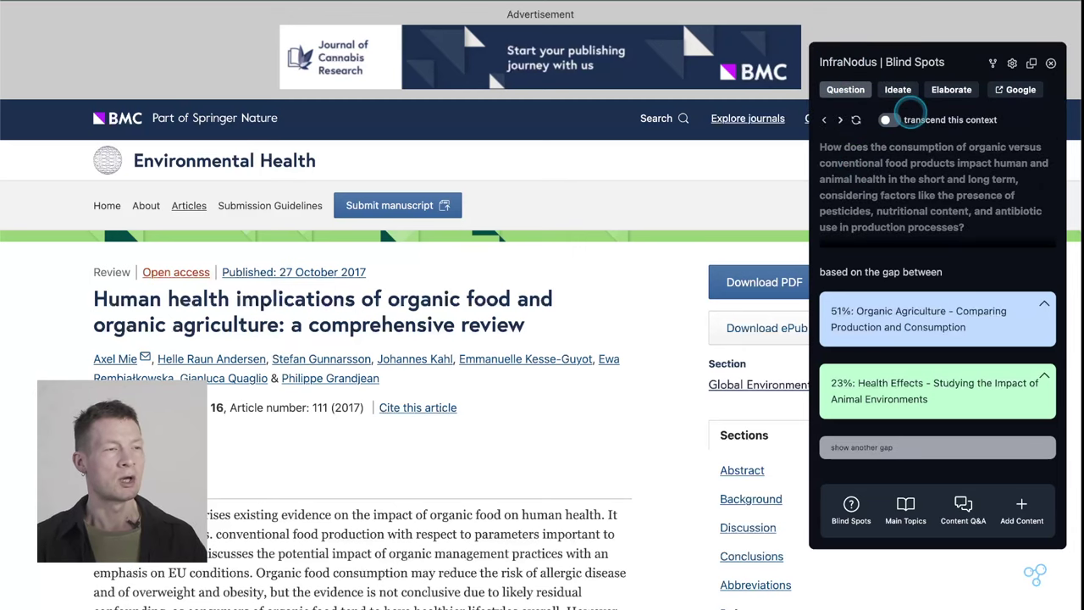
click(898, 89)
click(898, 89)
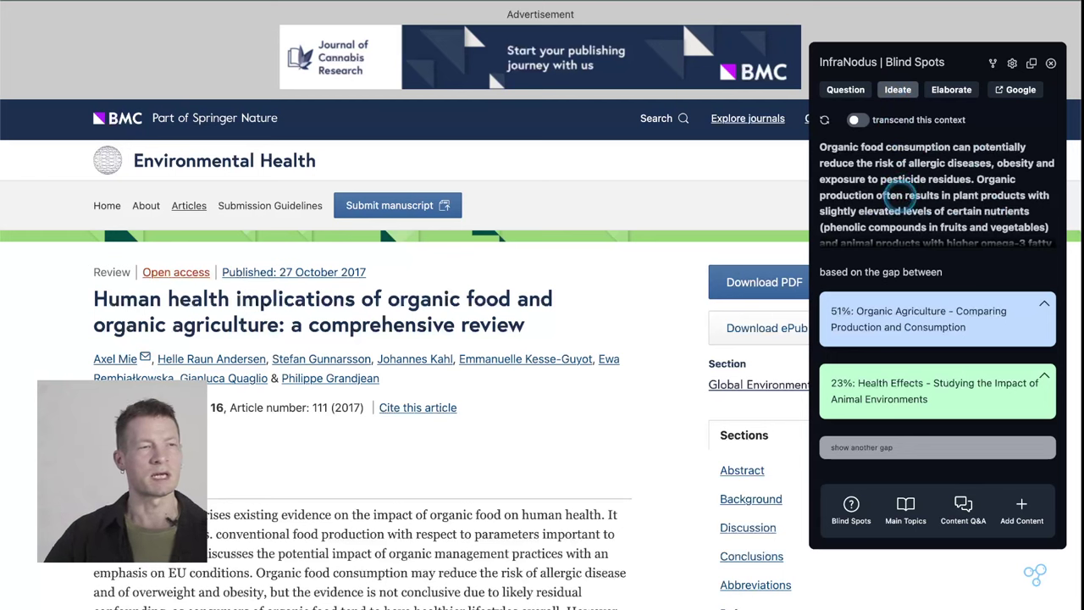
- Read the idea linking Organic Agriculture and Health Effects to its end, and request a question from another gap
scroll(899, 197, down, 3)
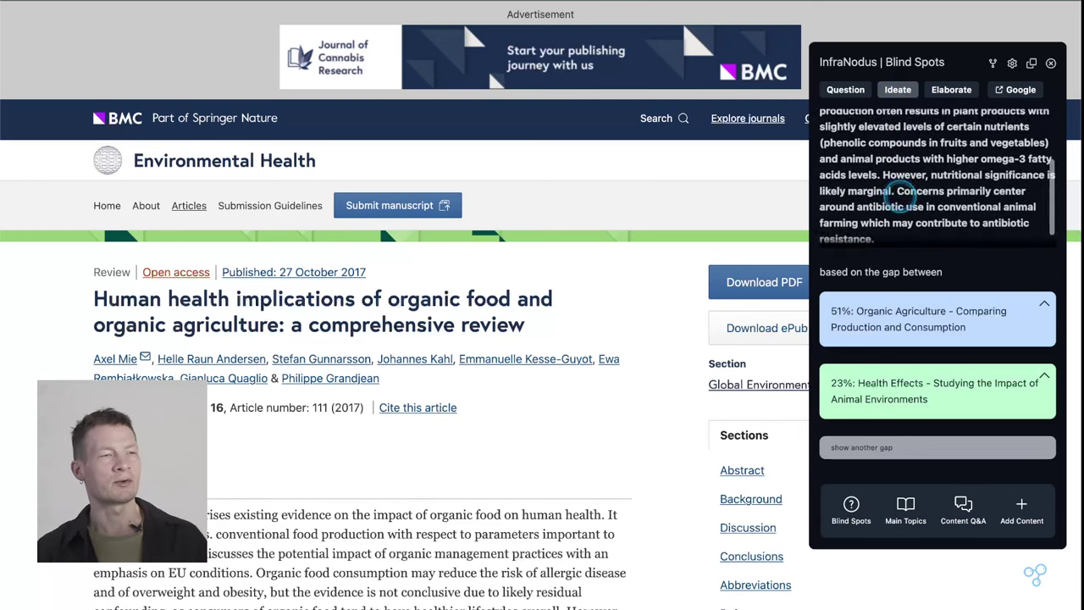
scroll(915, 178, up, 3)
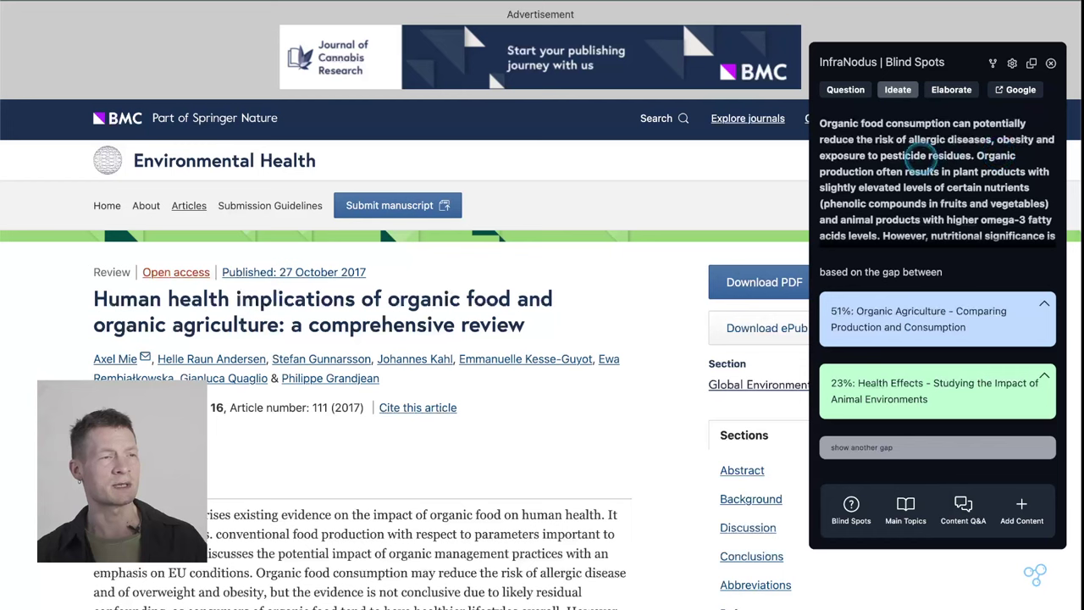
scroll(956, 176, down, 2)
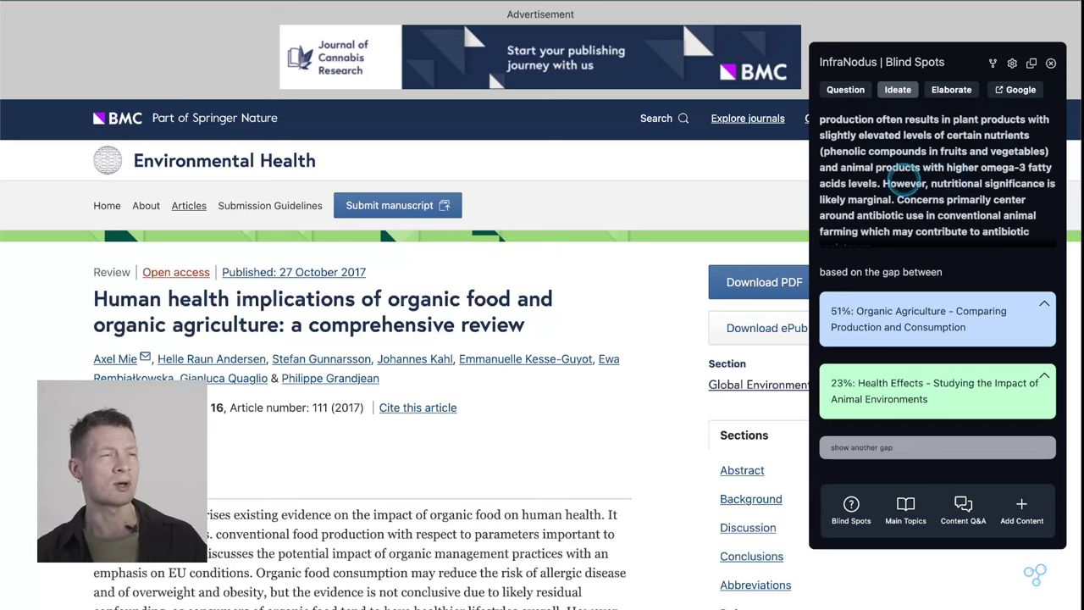
scroll(903, 178, down, 1)
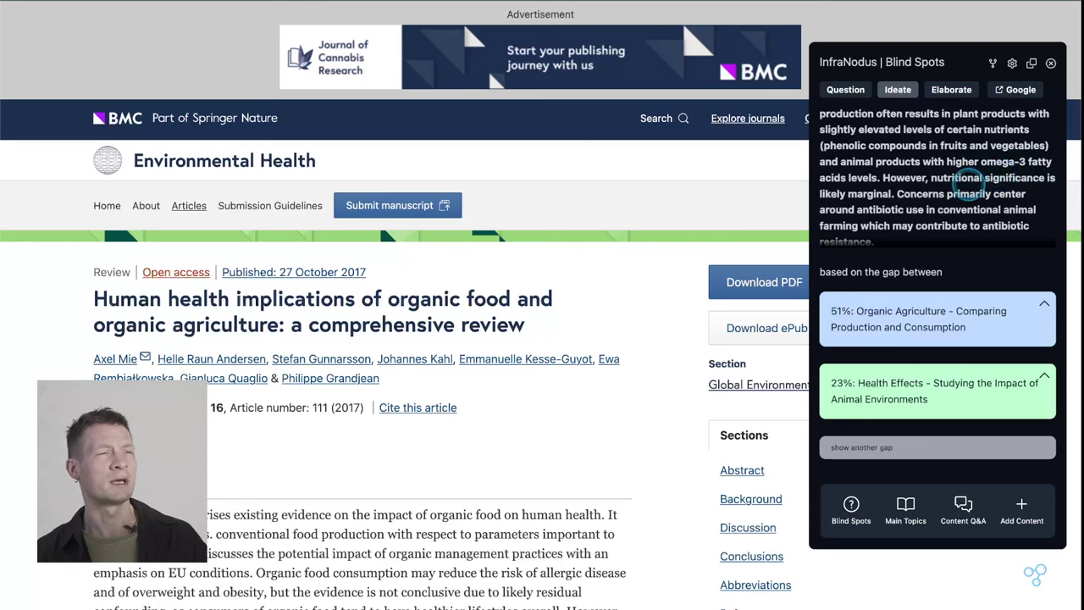
scroll(974, 182, up, 1)
scroll(957, 185, down, 2)
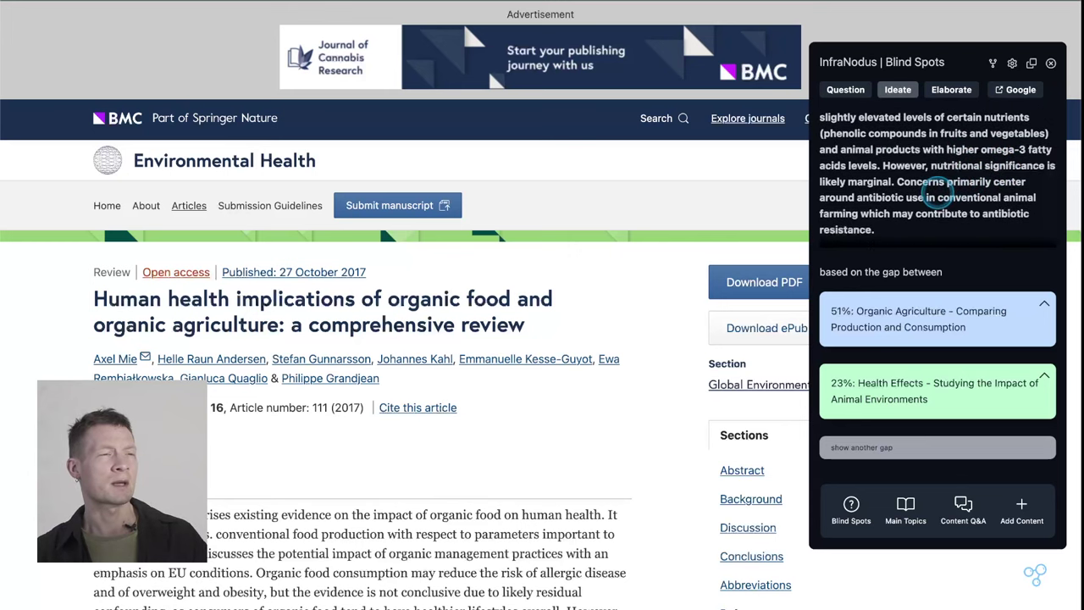
scroll(937, 194, down, 1)
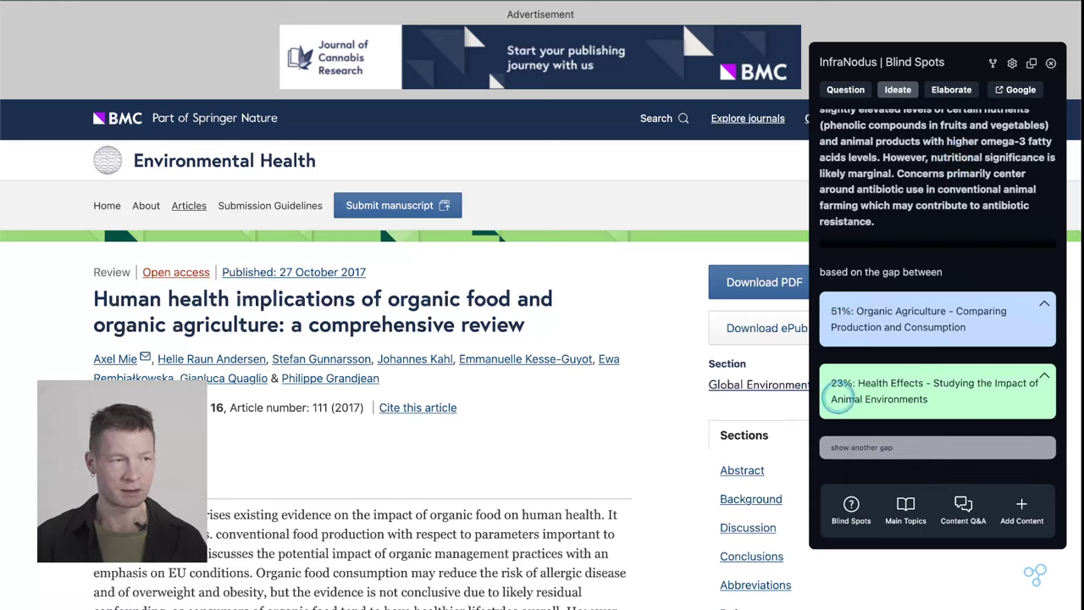
click(885, 450)
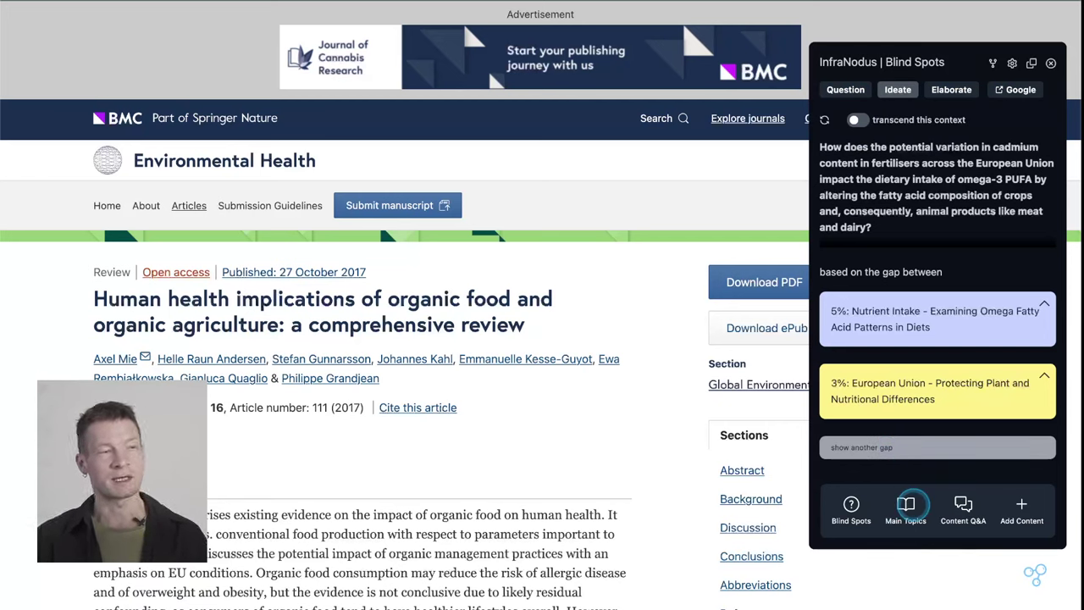
- Return to the article's main topics and expand the full list to find the lesser ones
click(905, 505)
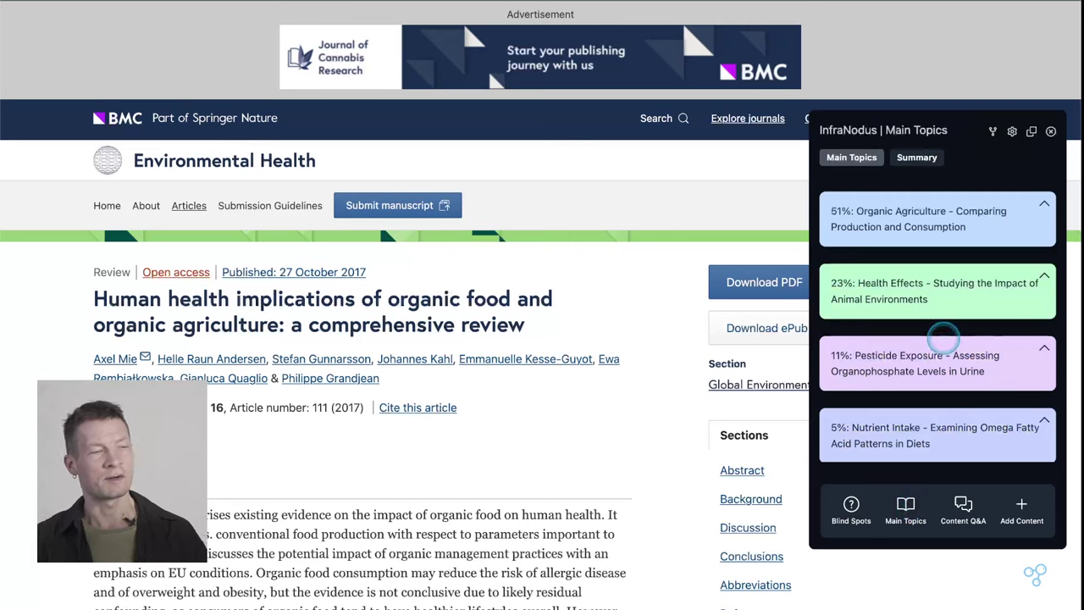
scroll(942, 339, down, 2)
scroll(943, 339, up, 2)
scroll(943, 339, down, 2)
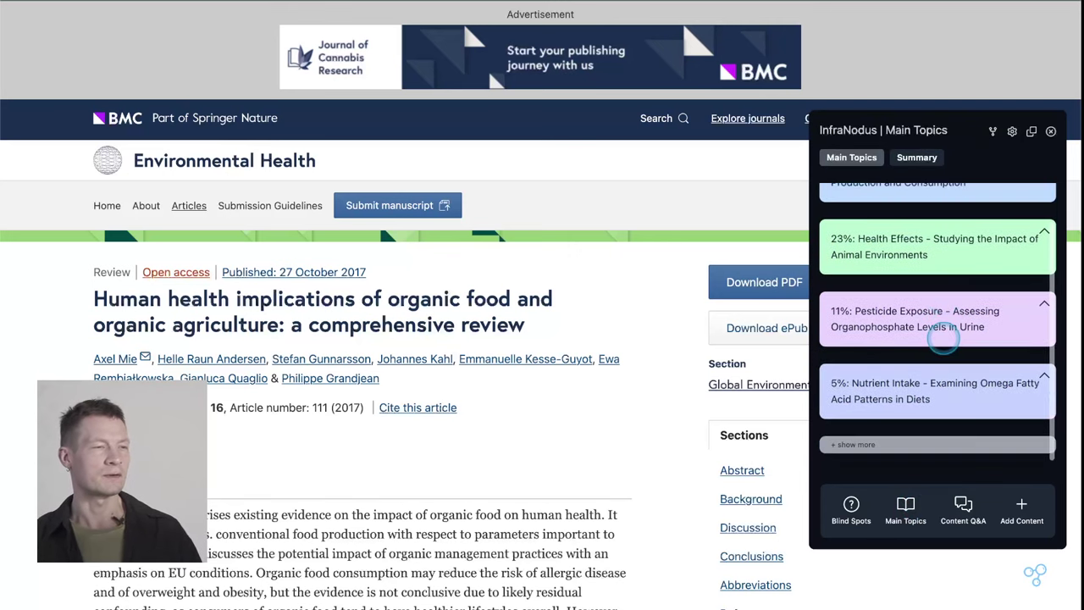
click(864, 443)
scroll(873, 435, down, 5)
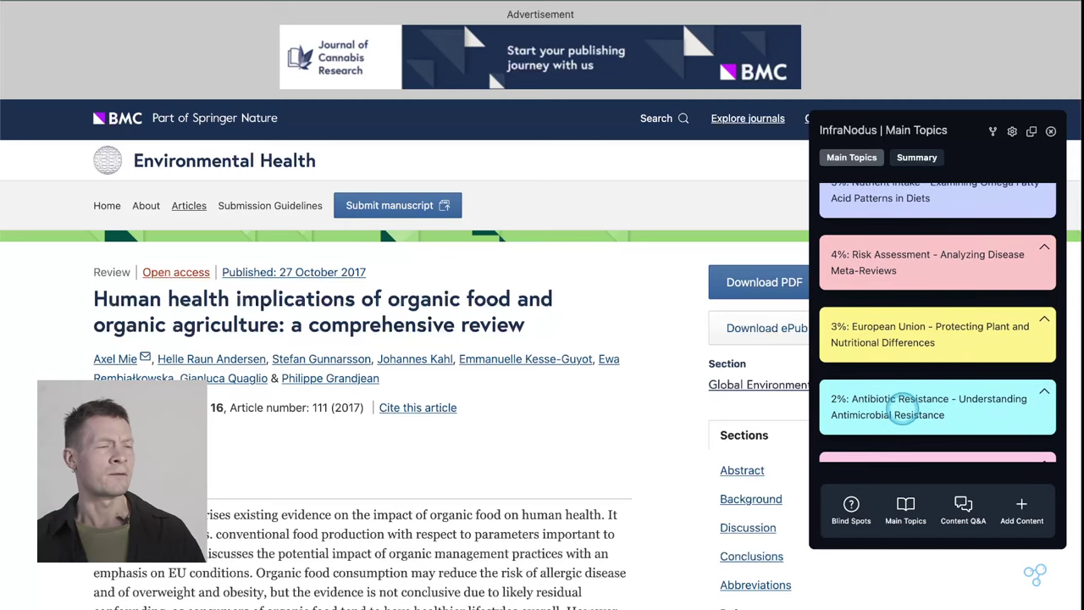
- Expand the Antibiotic Resistance topic to show its keywords and read the article excerpts that belong to it
click(904, 409)
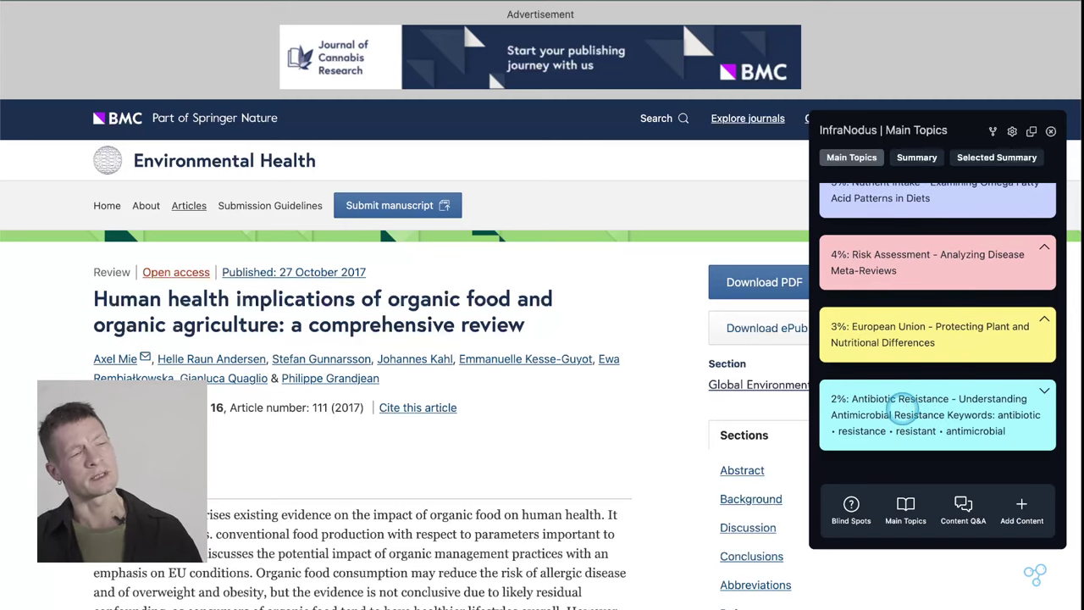
scroll(904, 409, down, 5)
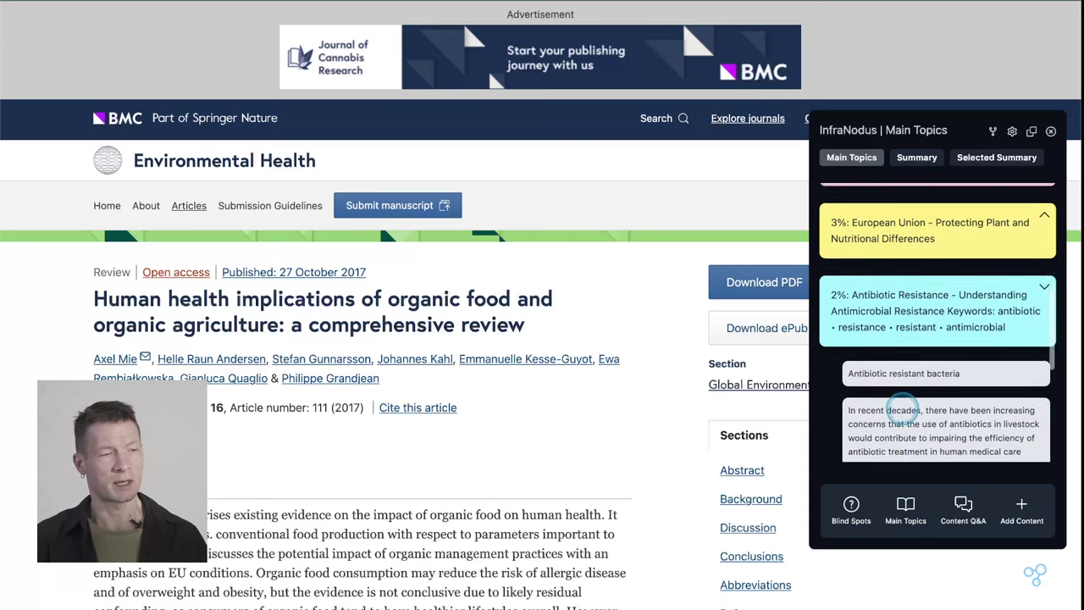
scroll(904, 409, down, 5)
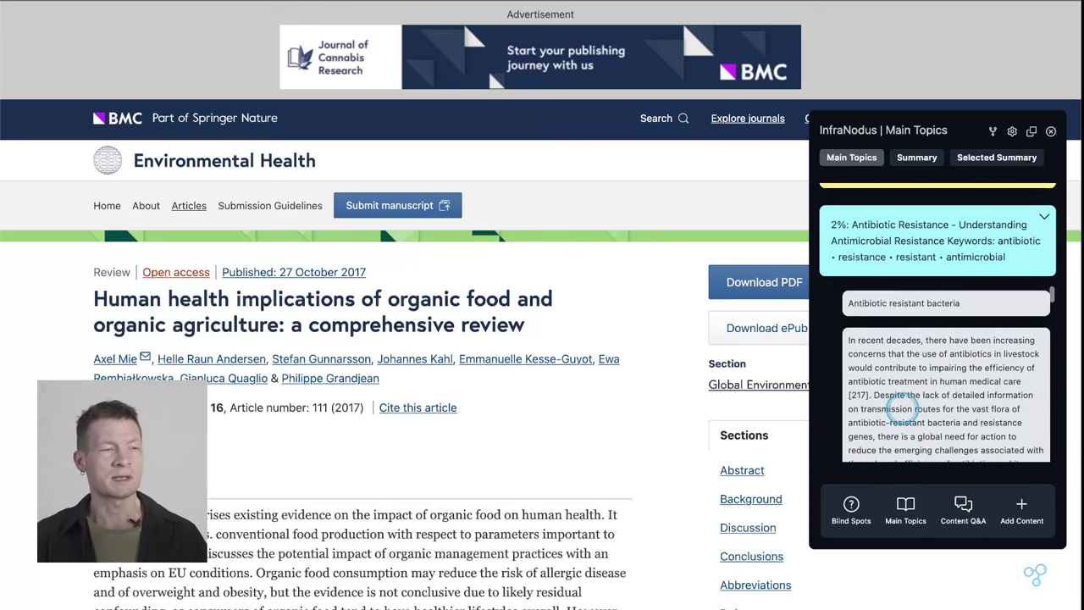
scroll(904, 409, down, 3)
scroll(903, 409, up, 4)
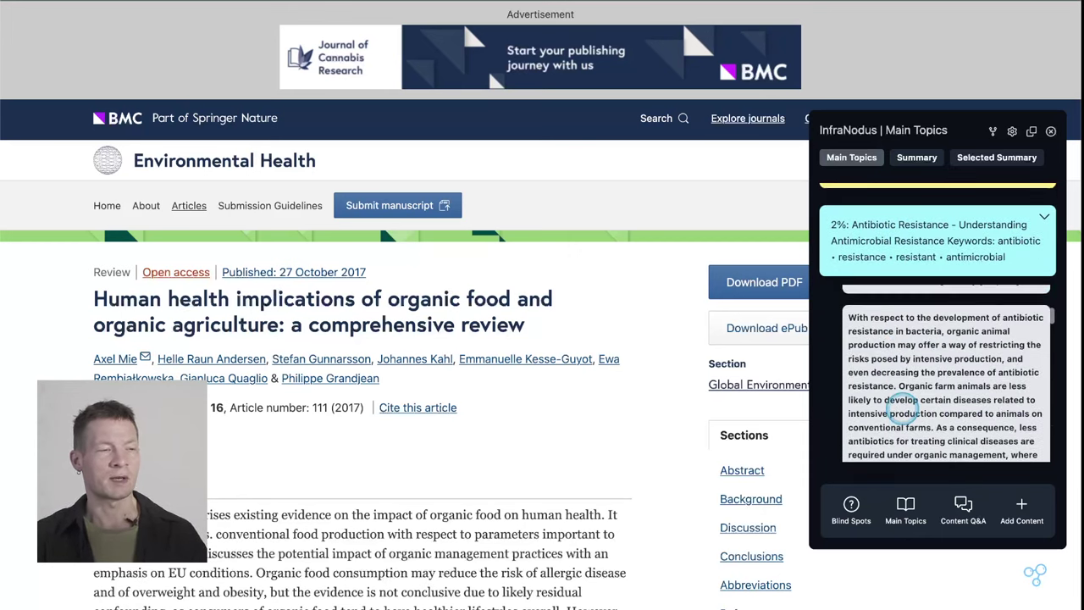
scroll(904, 409, down, 3)
scroll(904, 409, up, 1)
scroll(903, 409, down, 2)
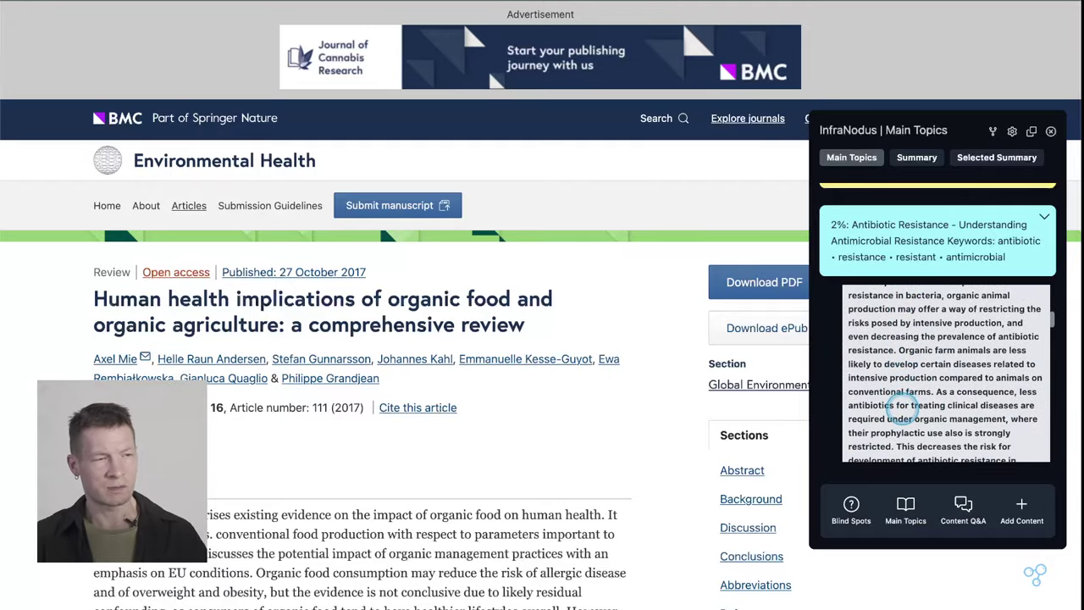
- Locate the excerpt starting "With respect to the development of antibiotic resistance" in the article and read it in context
scroll(904, 410, up, 2)
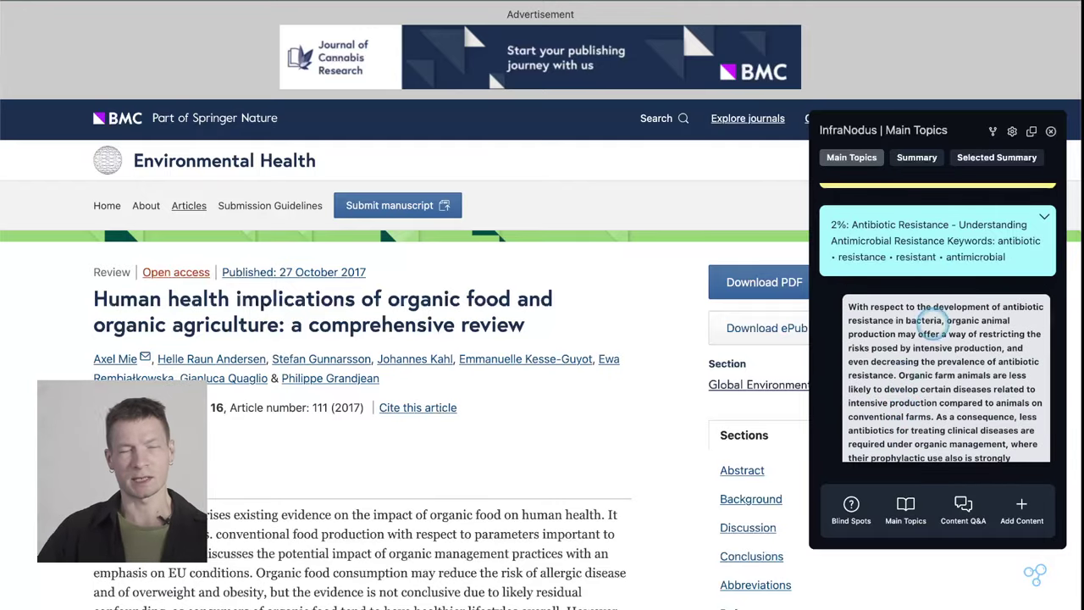
click(884, 310)
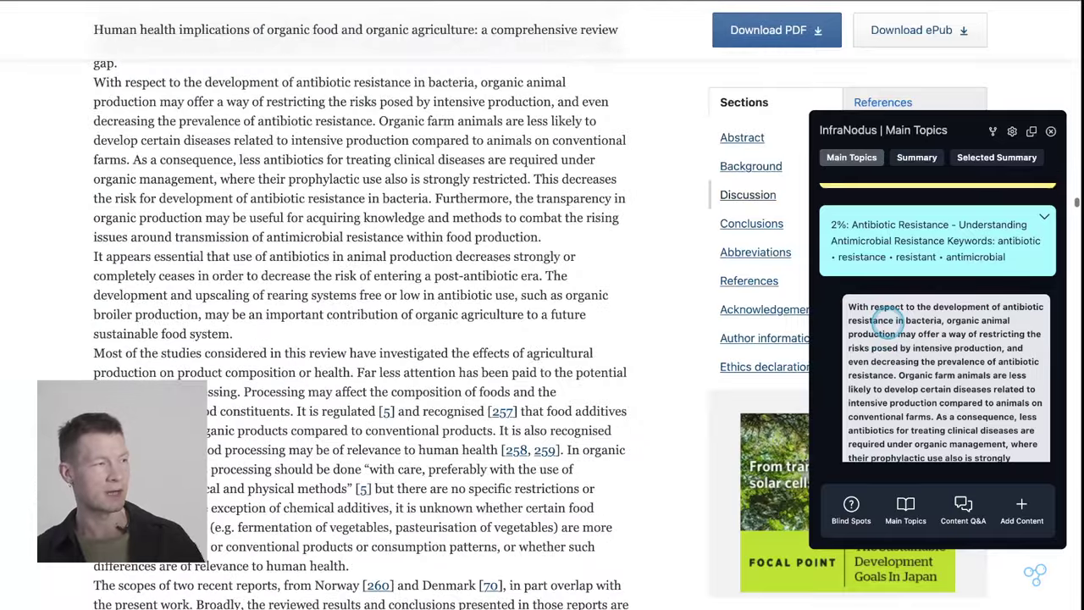
scroll(582, 350, up, 1)
scroll(582, 350, down, 1)
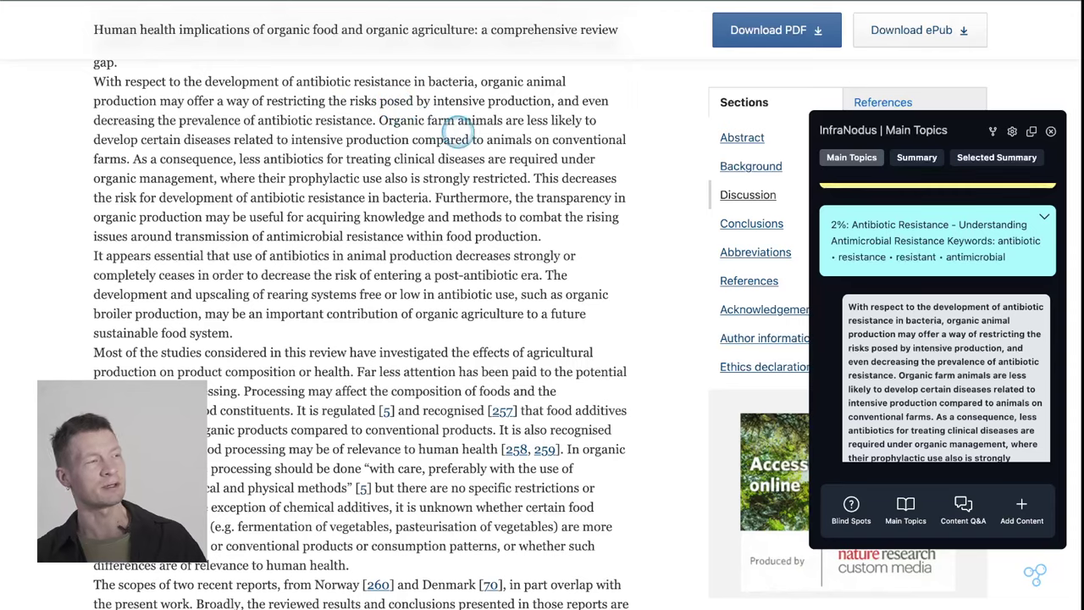
- Locate the excerpt starting "In recent decades, there have been increasing concerns" in the article, and collapse the Antibiotic Resistance topic
scroll(901, 360, down, 5)
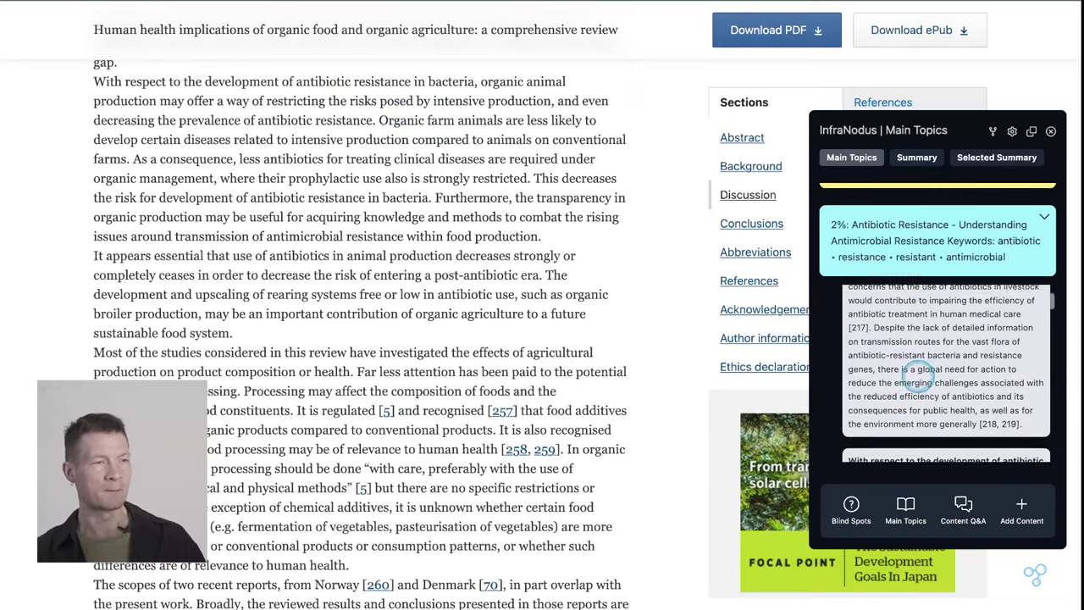
scroll(903, 361, up, 2)
click(927, 373)
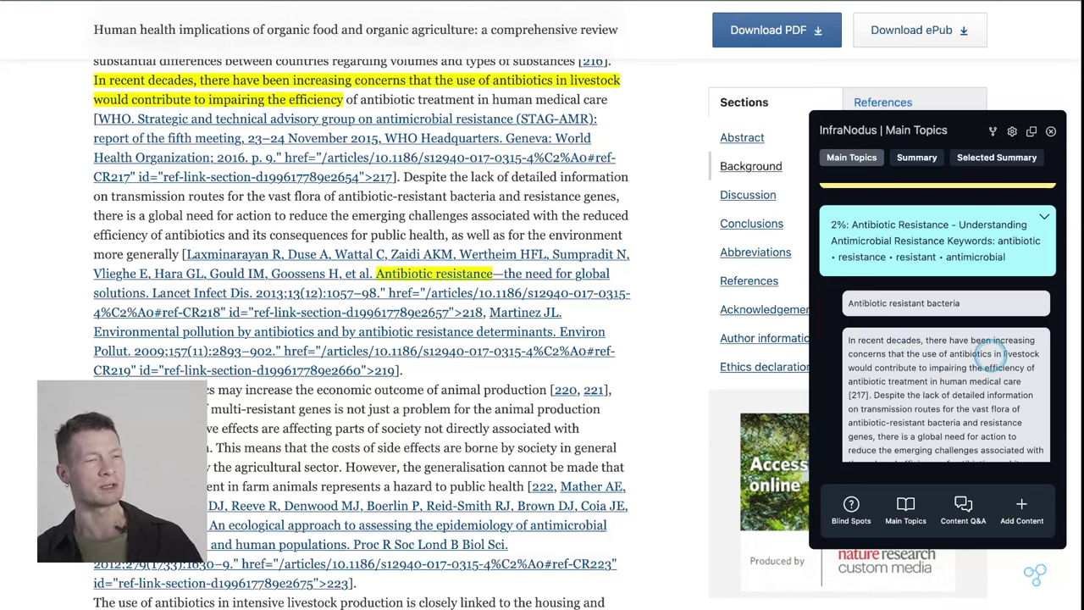
click(966, 257)
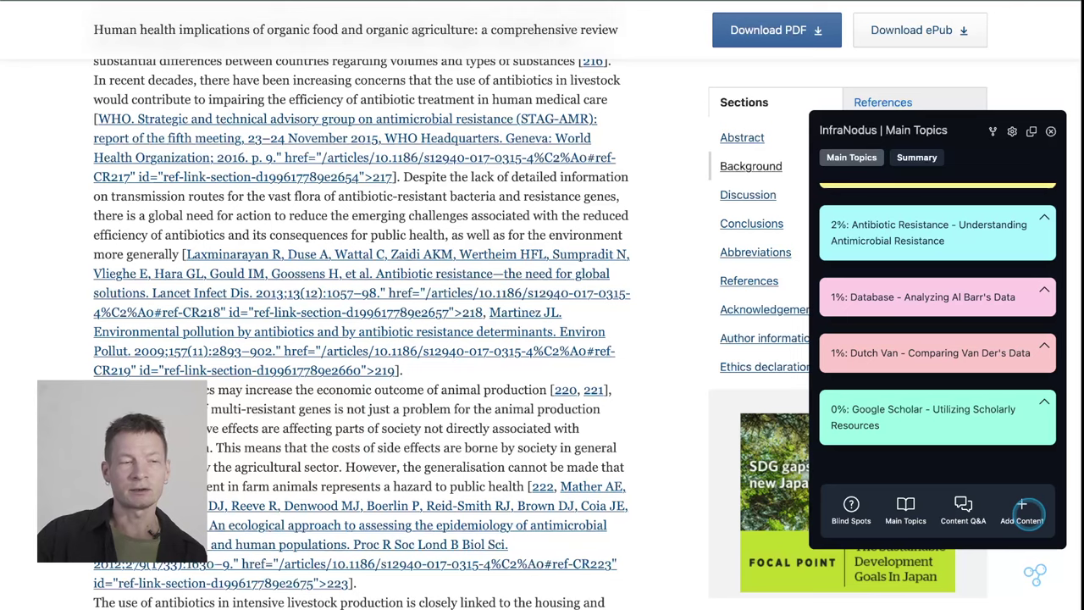
- Delete the Download PDF, Download ePub, Review, Open access and publication date entries from the current content, and return to adding new content
click(1025, 513)
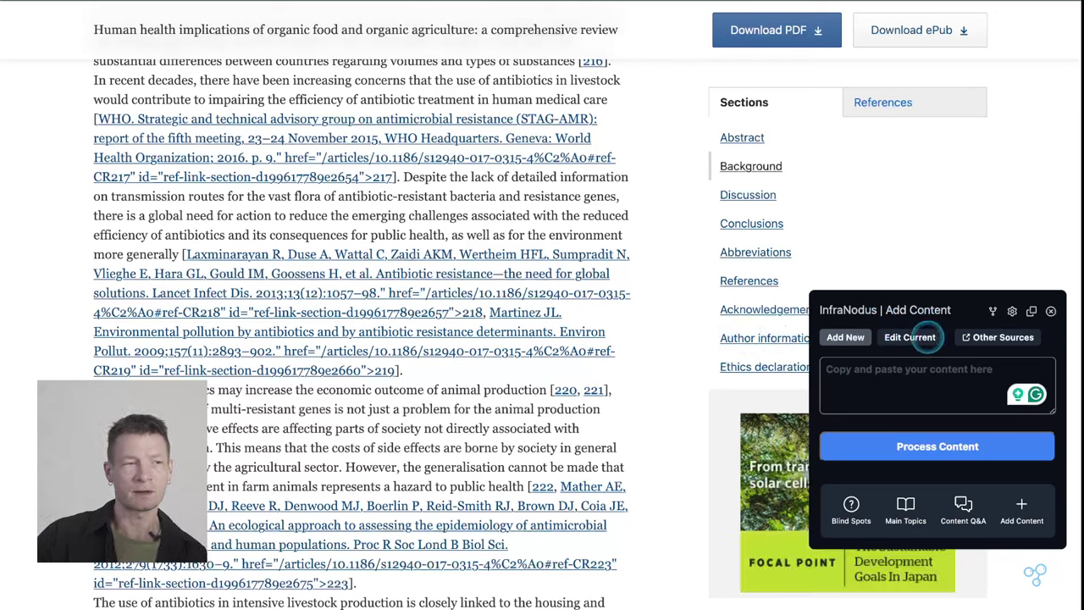
click(911, 336)
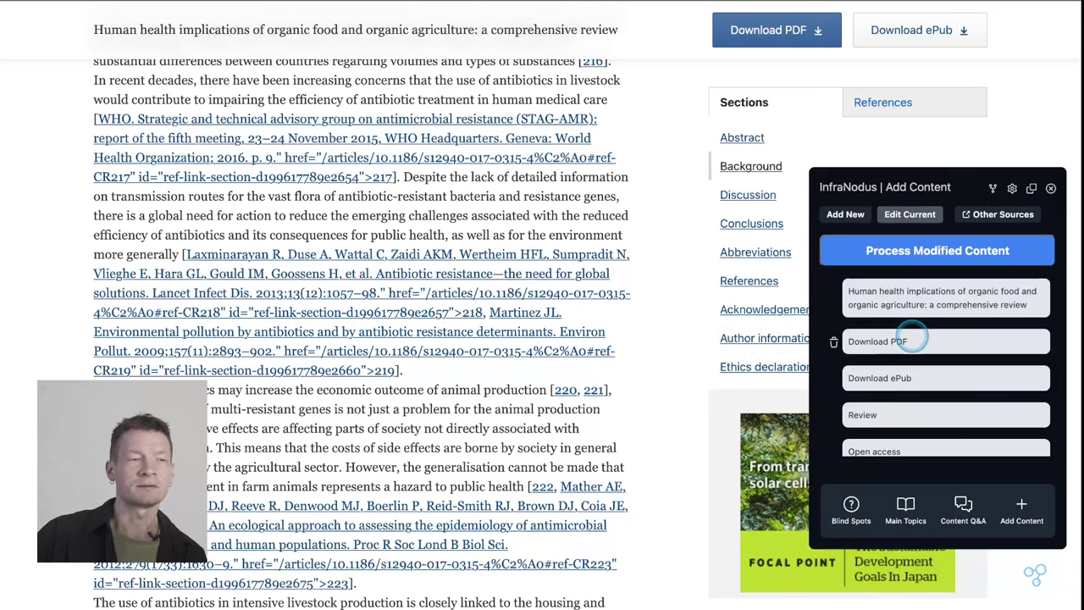
click(834, 342)
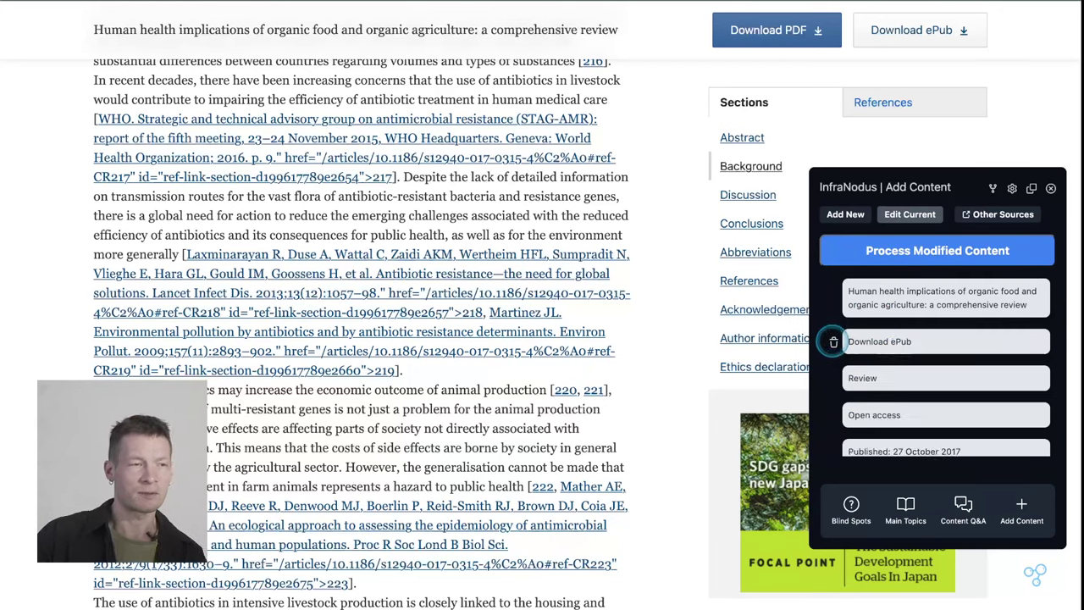
click(834, 341)
click(834, 341)
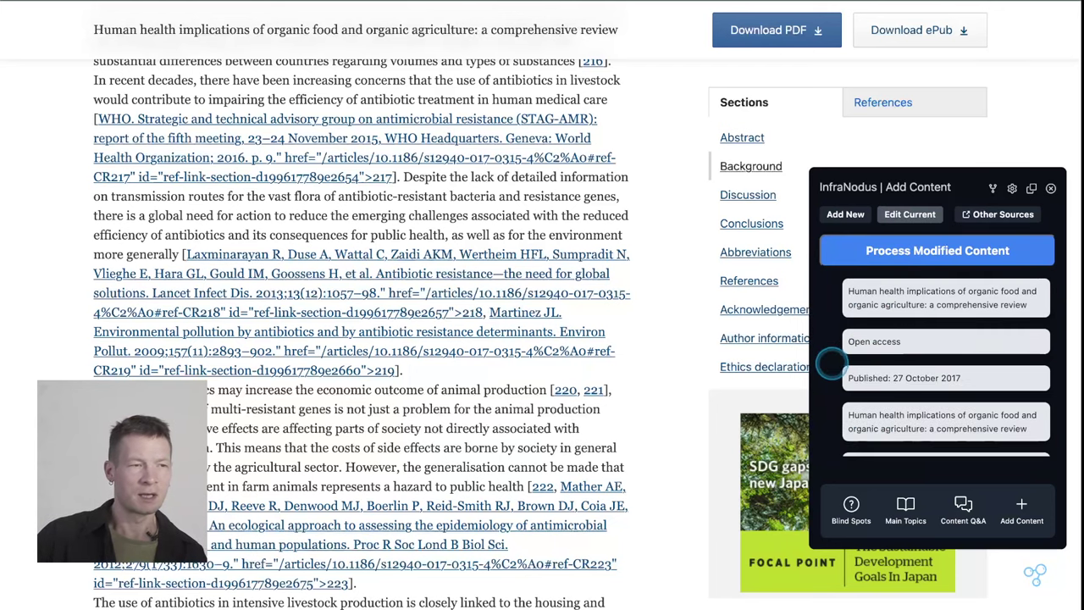
click(833, 341)
click(833, 343)
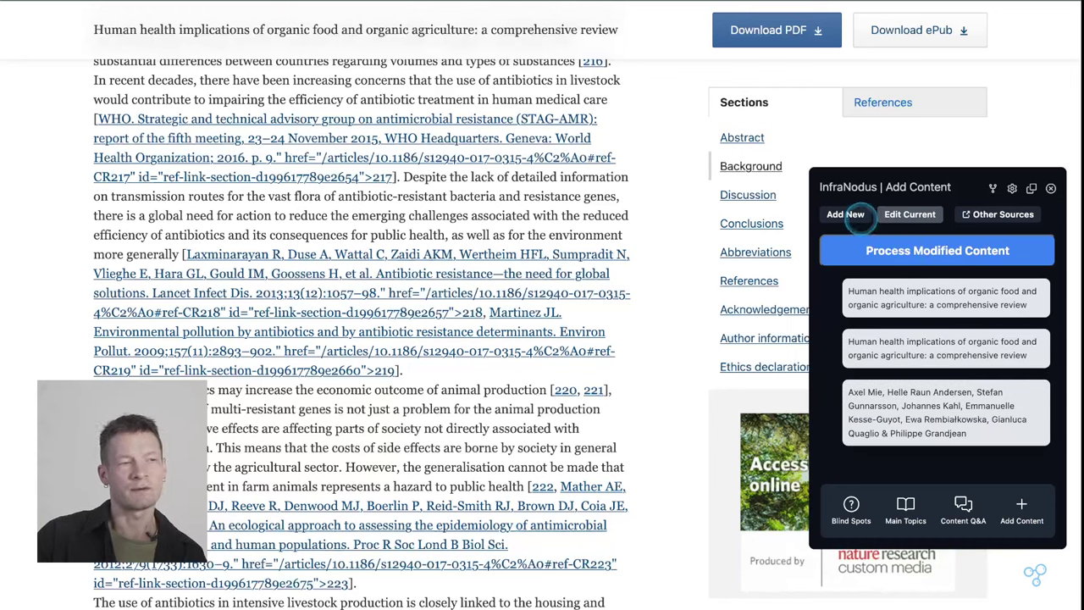
click(849, 216)
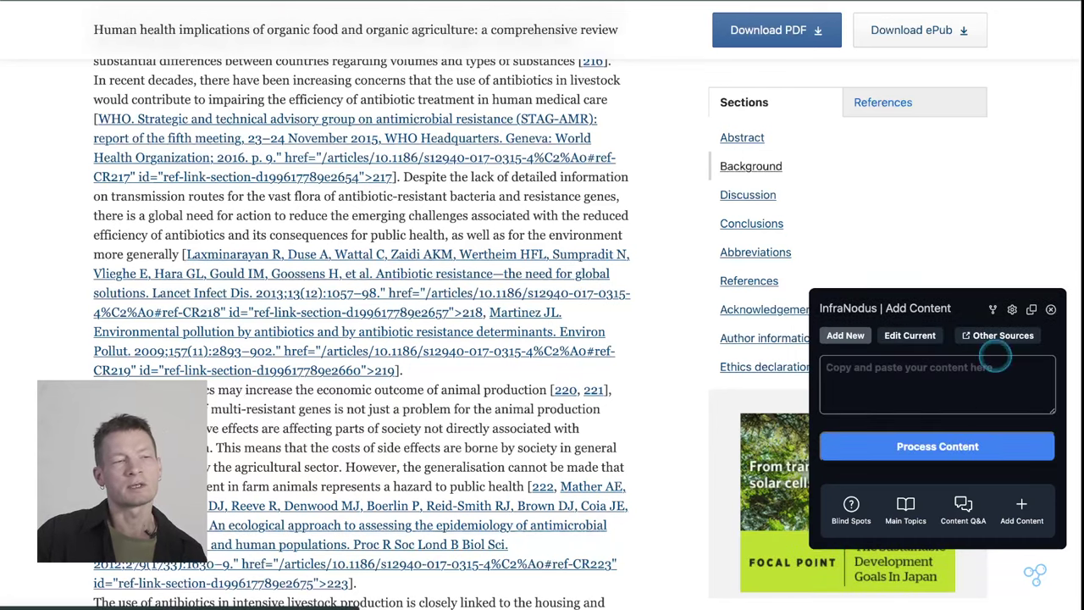
click(985, 334)
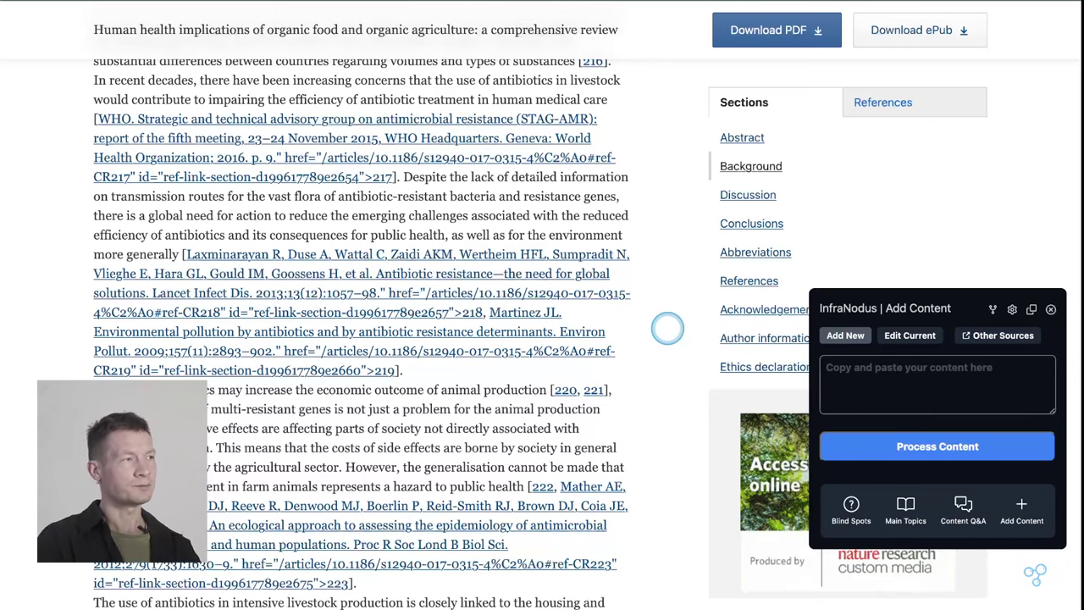
- Open the Financial Times site in a new tab and open the article "Why central banks are reluctant to declare victory over inflation"
key(ctrl+t)
text(ft)
key(Return)
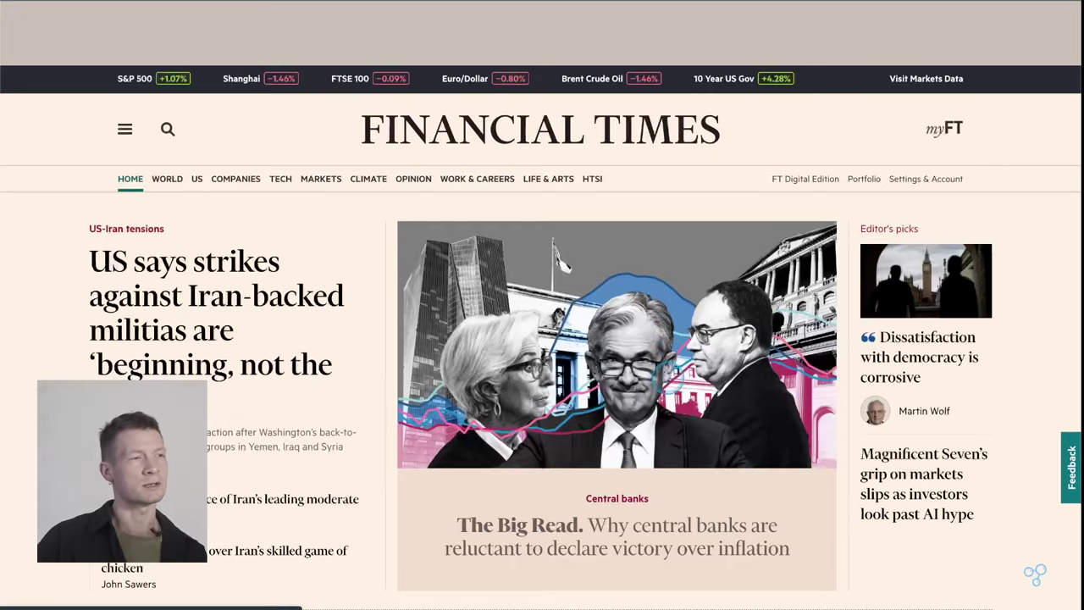
scroll(581, 440, down, 2)
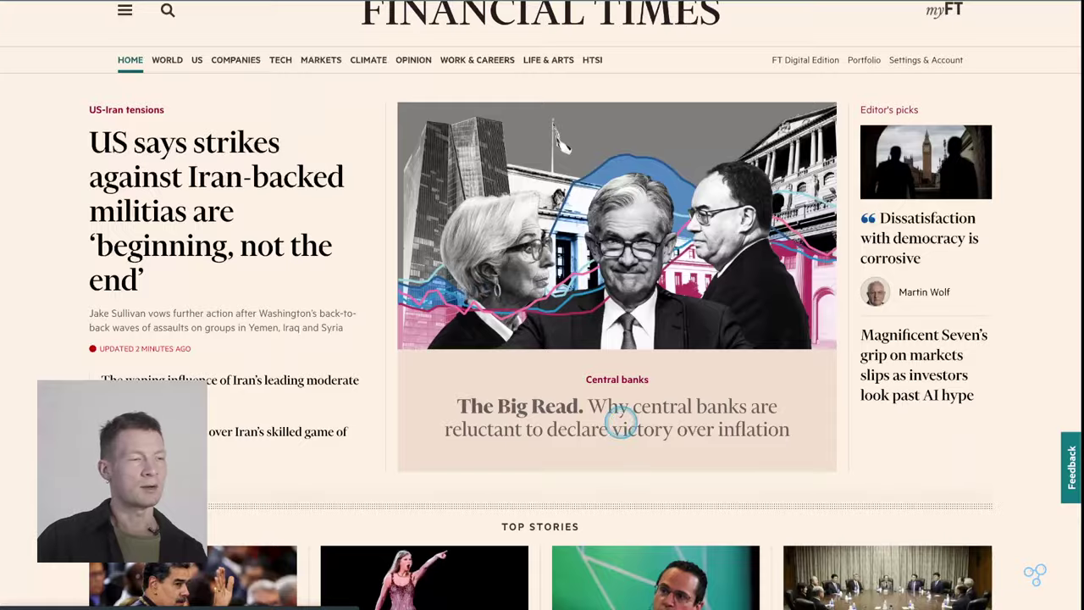
click(621, 419)
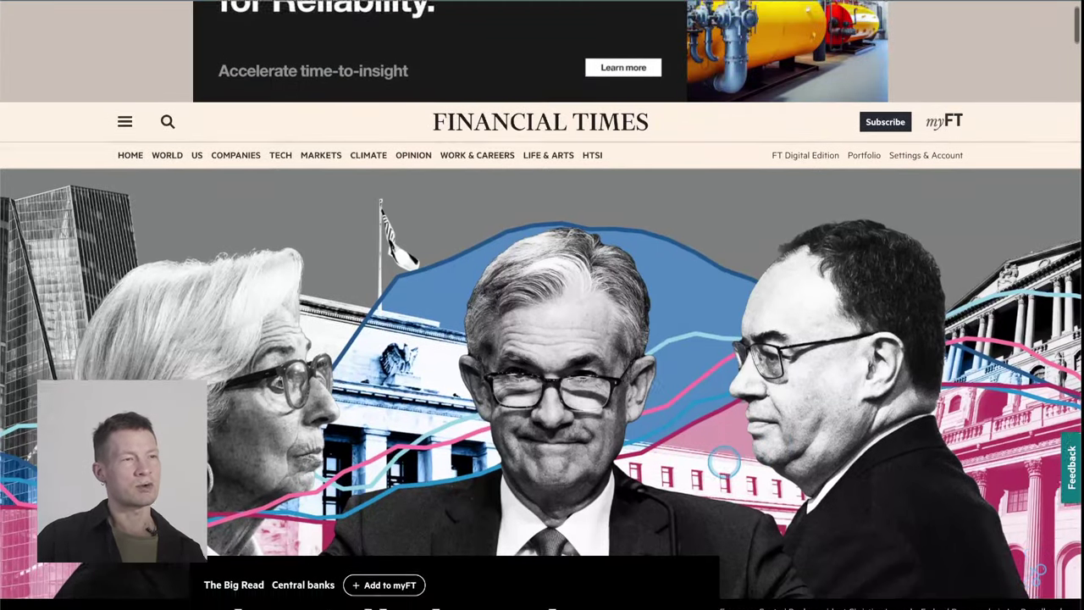
- Skim the central banks article, including its inflation and wage growth charts, and return to its opening paragraphs
scroll(724, 462, down, 4)
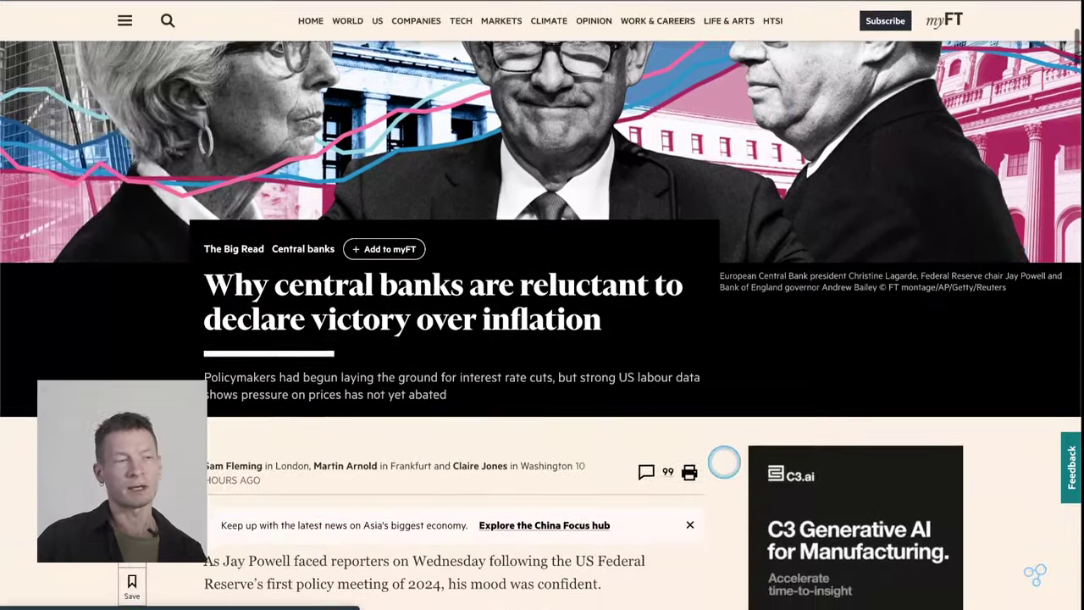
scroll(725, 462, down, 8)
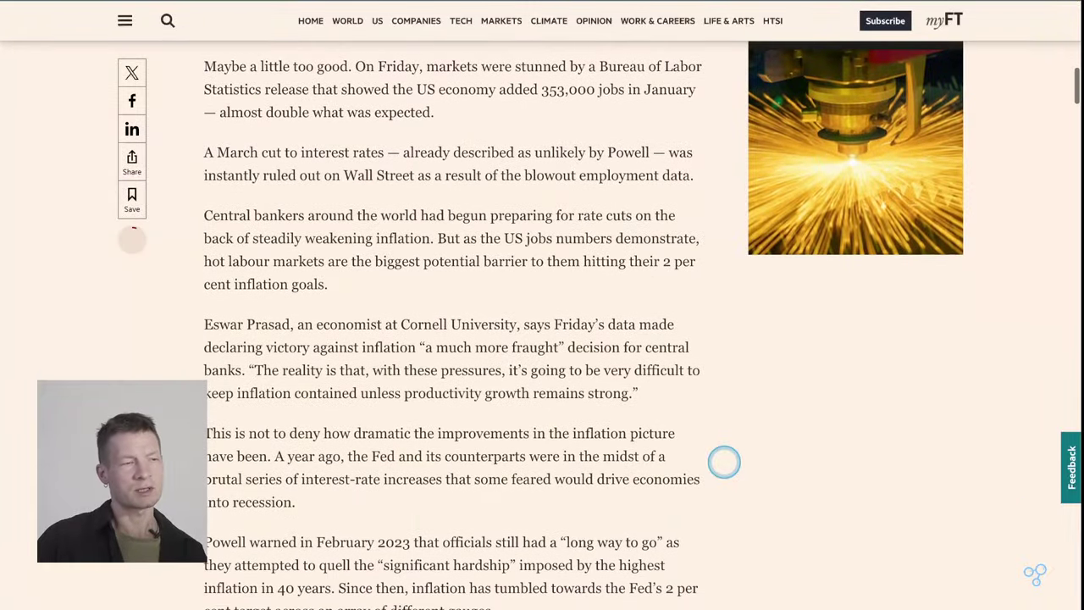
scroll(724, 462, down, 1)
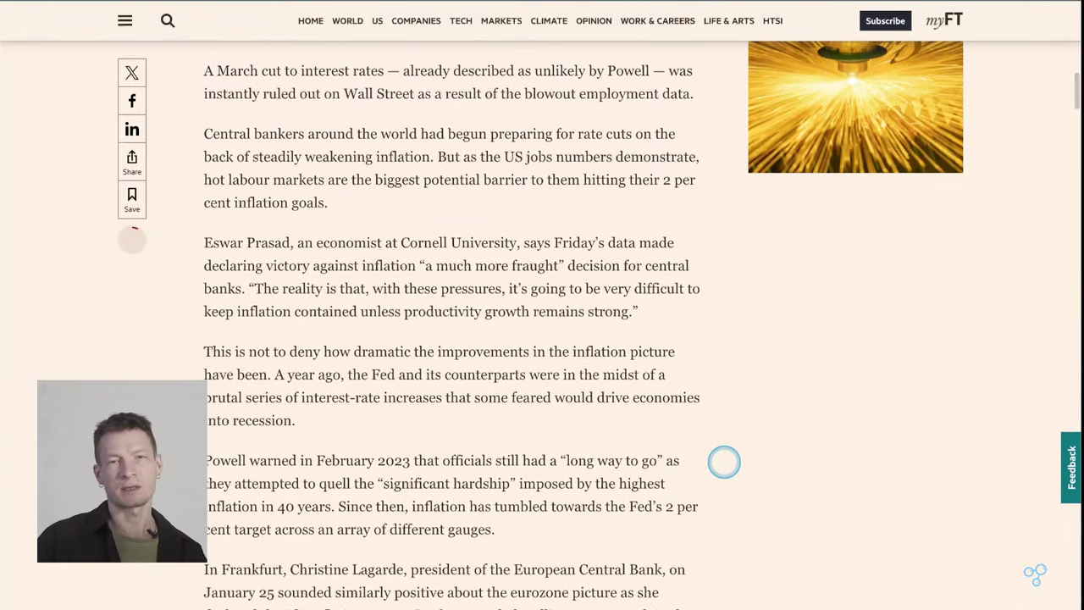
scroll(724, 461, down, 5)
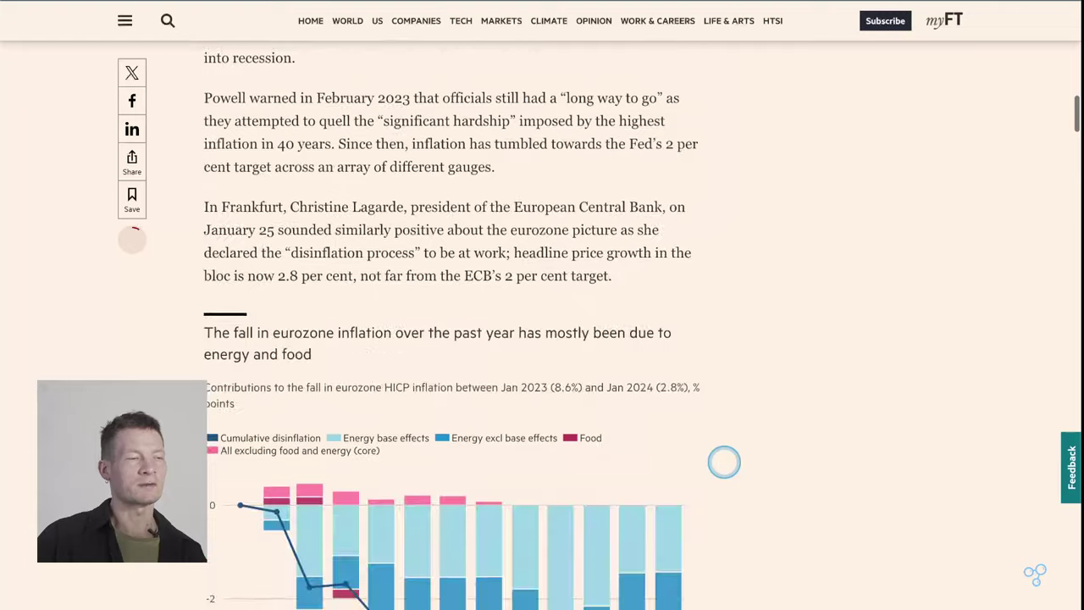
scroll(725, 462, down, 6)
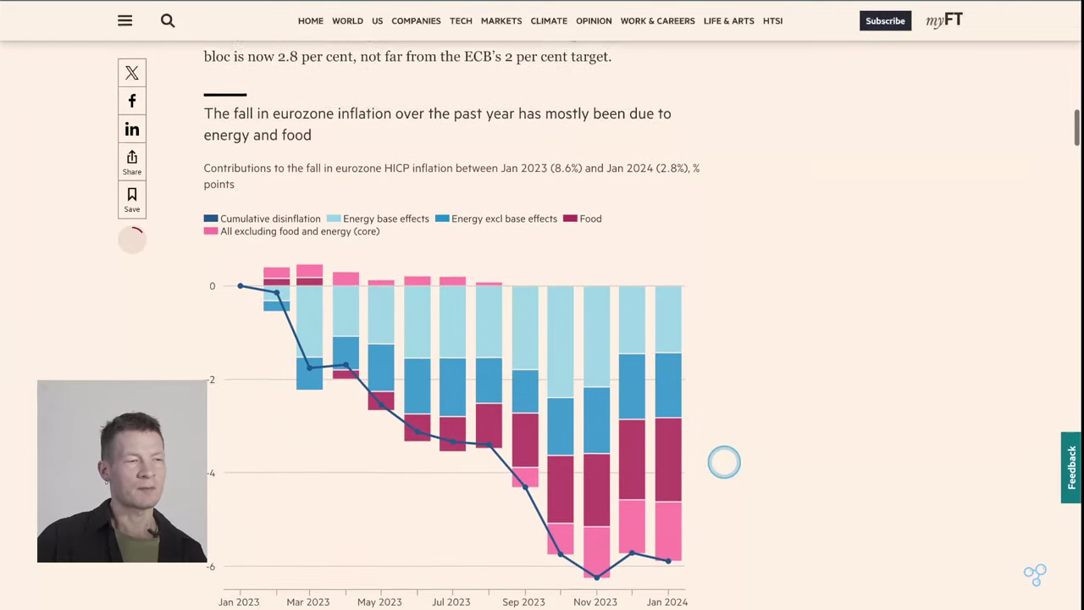
scroll(724, 461, down, 14)
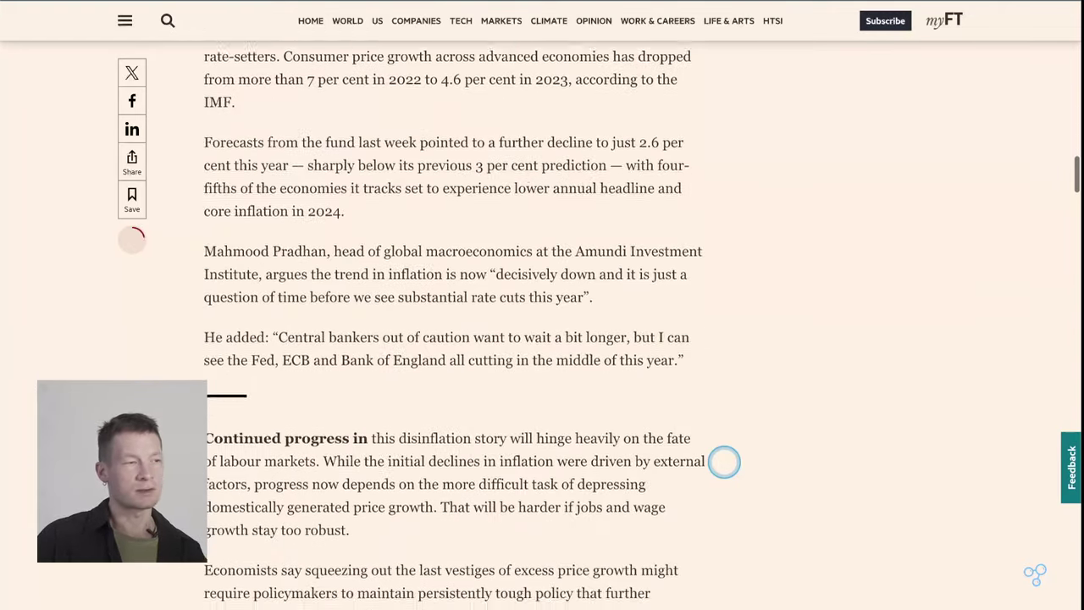
scroll(724, 462, down, 16)
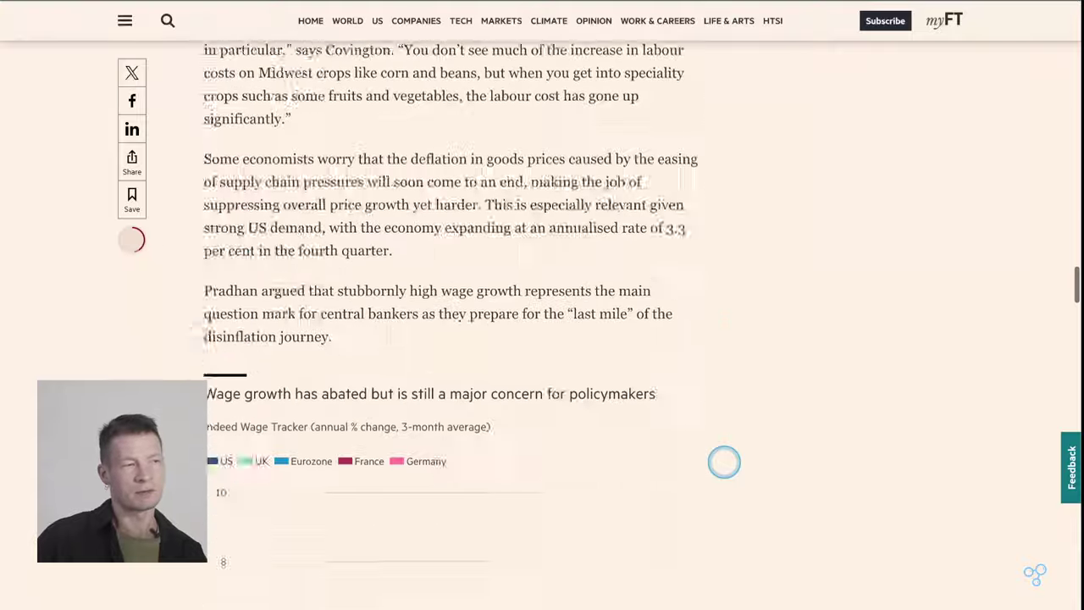
scroll(724, 461, up, 20)
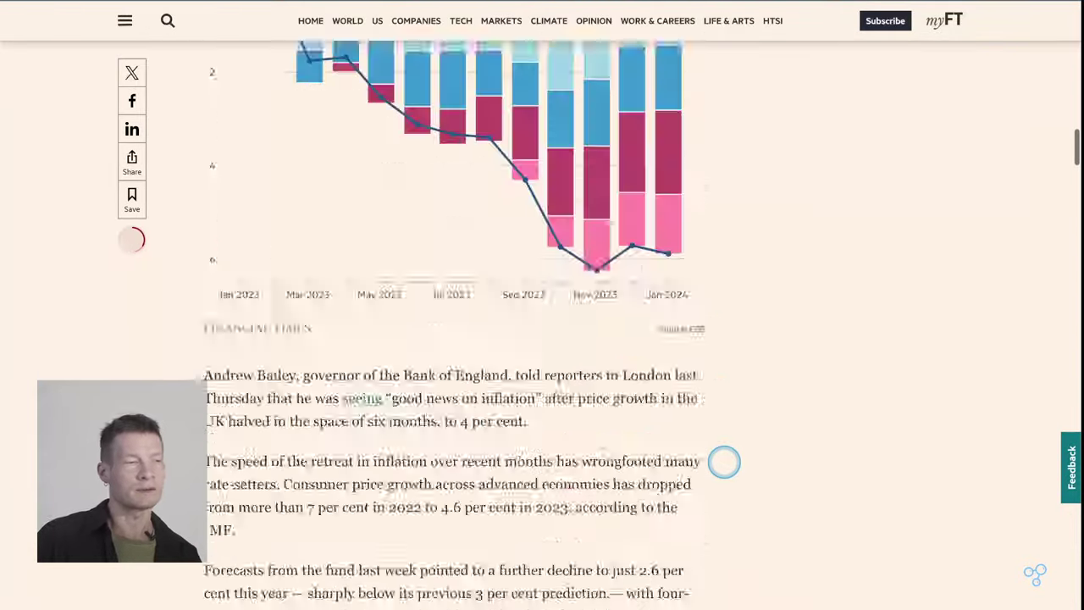
scroll(715, 390, down, 11)
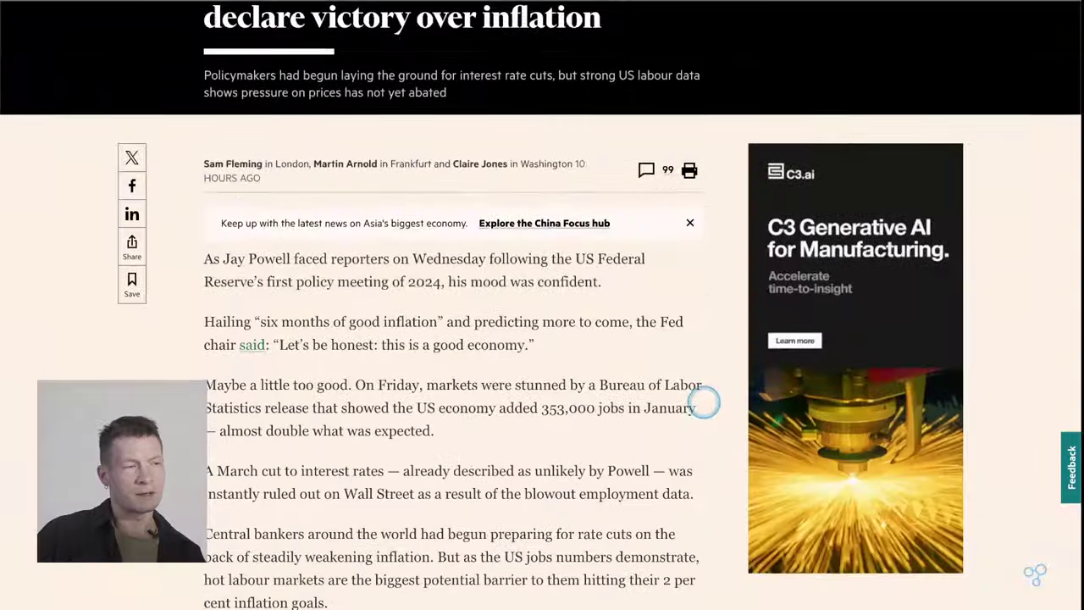
- Analyse the central banks article with InfraNodus and review its main topics
click(1029, 570)
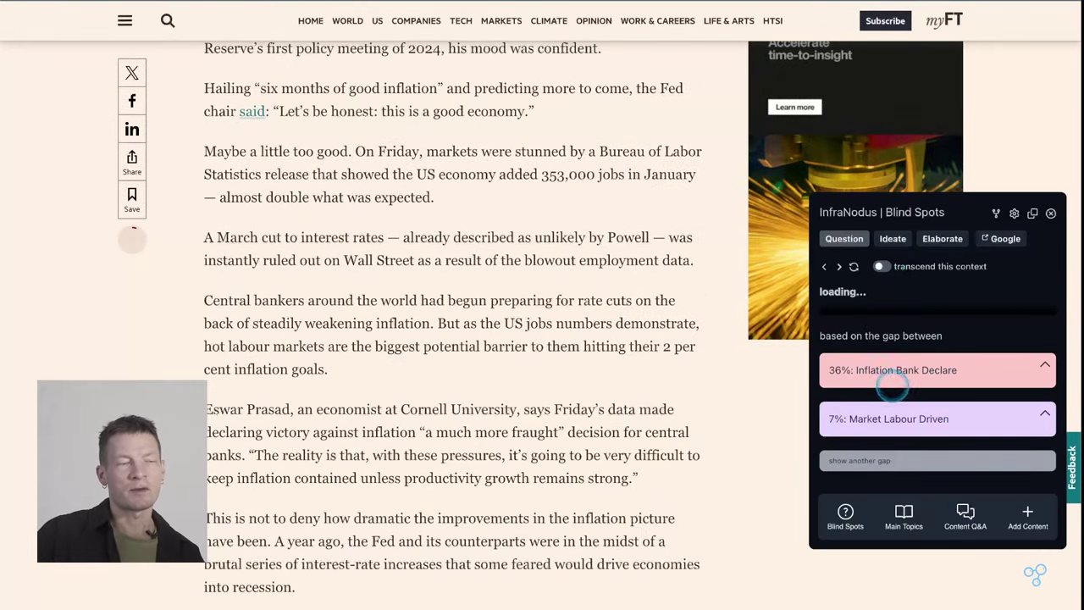
click(904, 514)
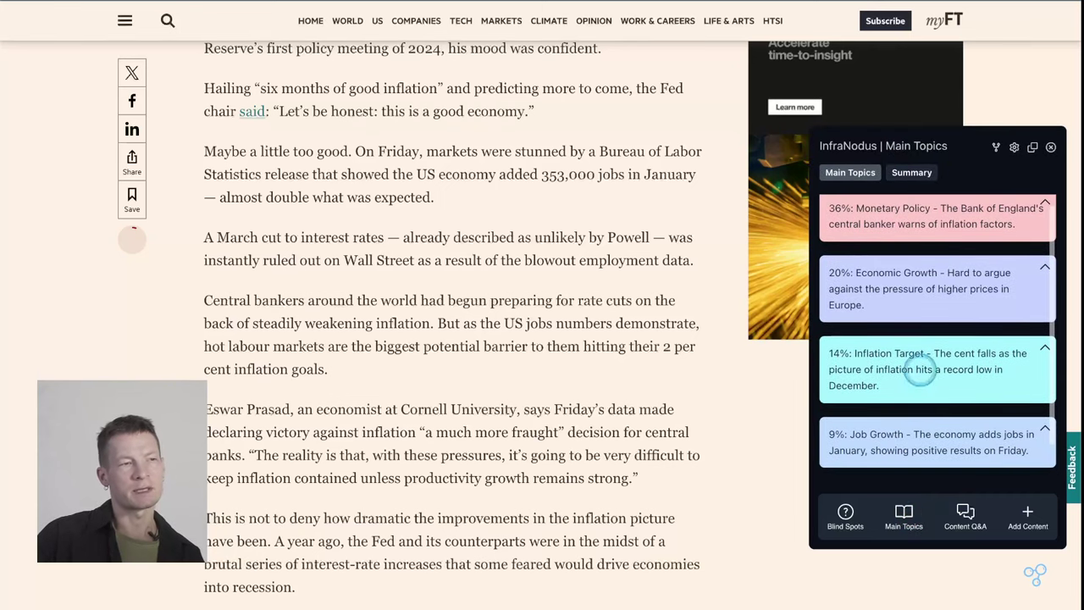
scroll(927, 377, down, 2)
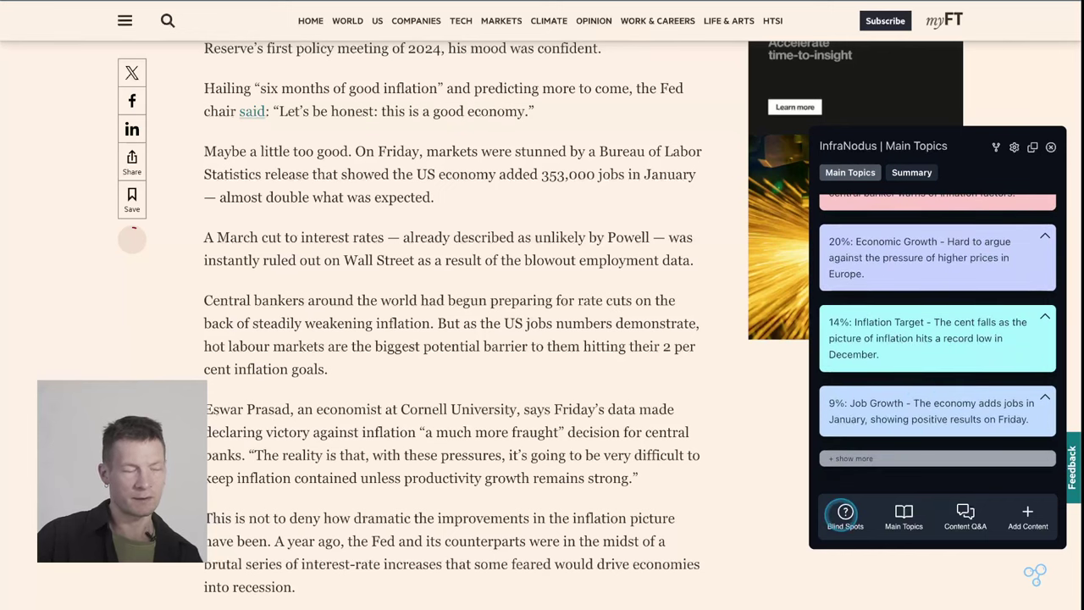
- Show the question for the gap between Monetary Policy and Labour Market, and generate and read an idea bridging the two topics
click(845, 513)
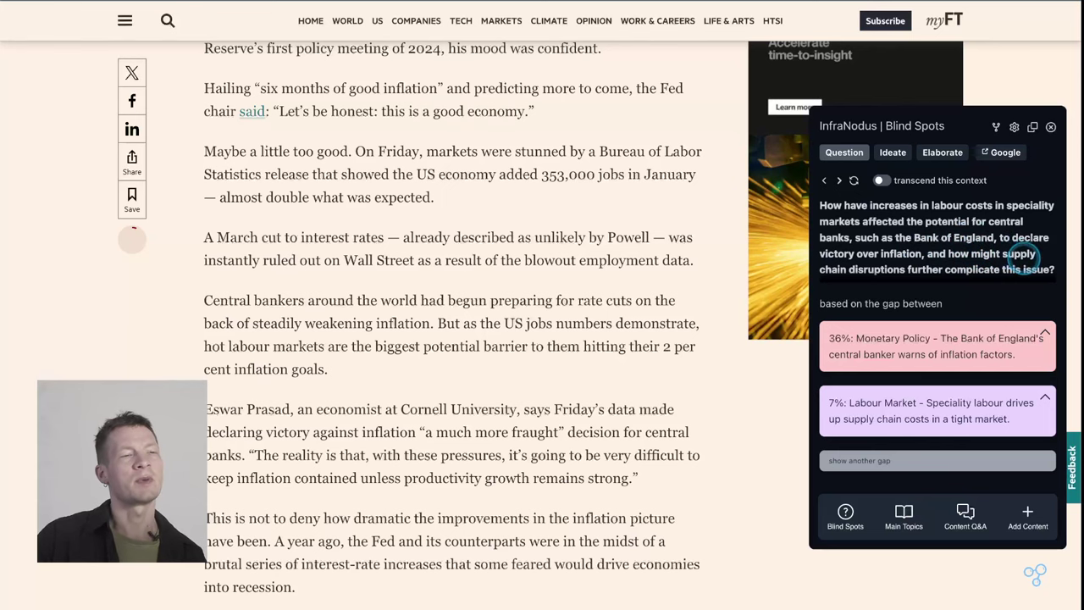
scroll(938, 258, down, 1)
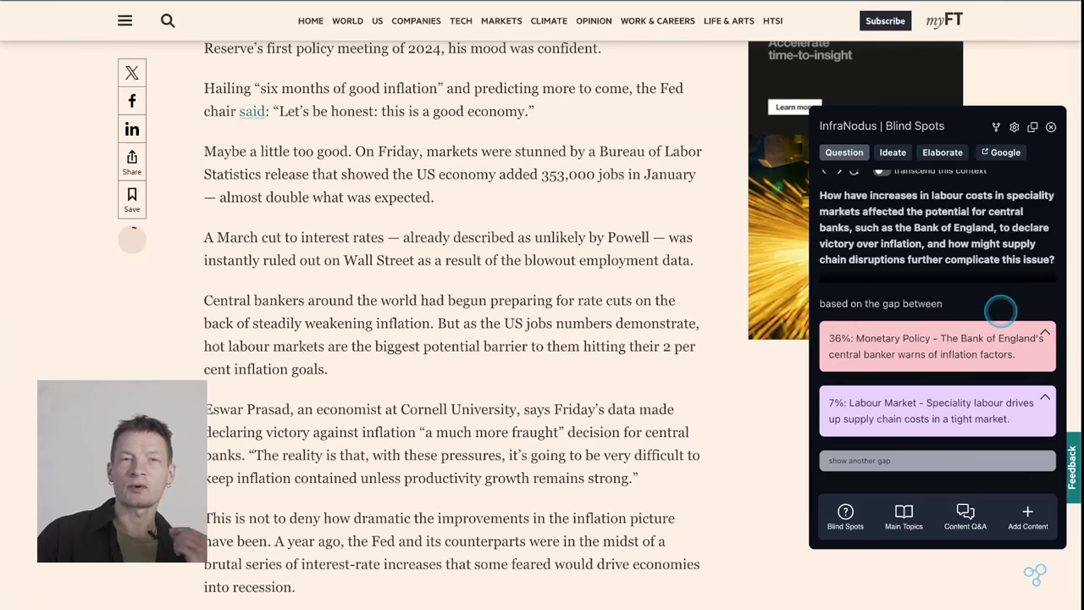
click(896, 154)
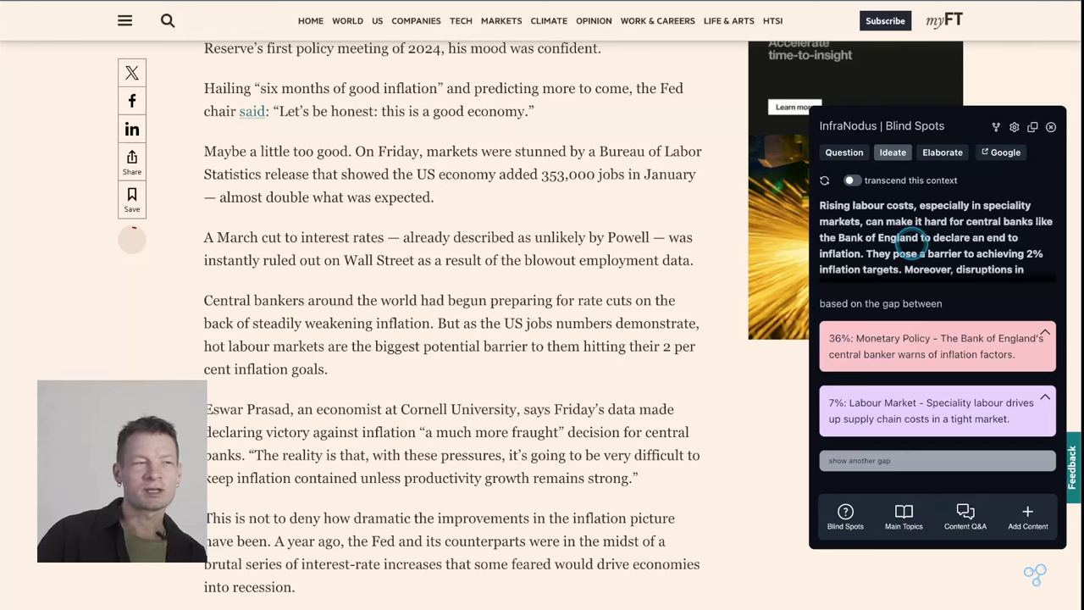
scroll(912, 239, down, 2)
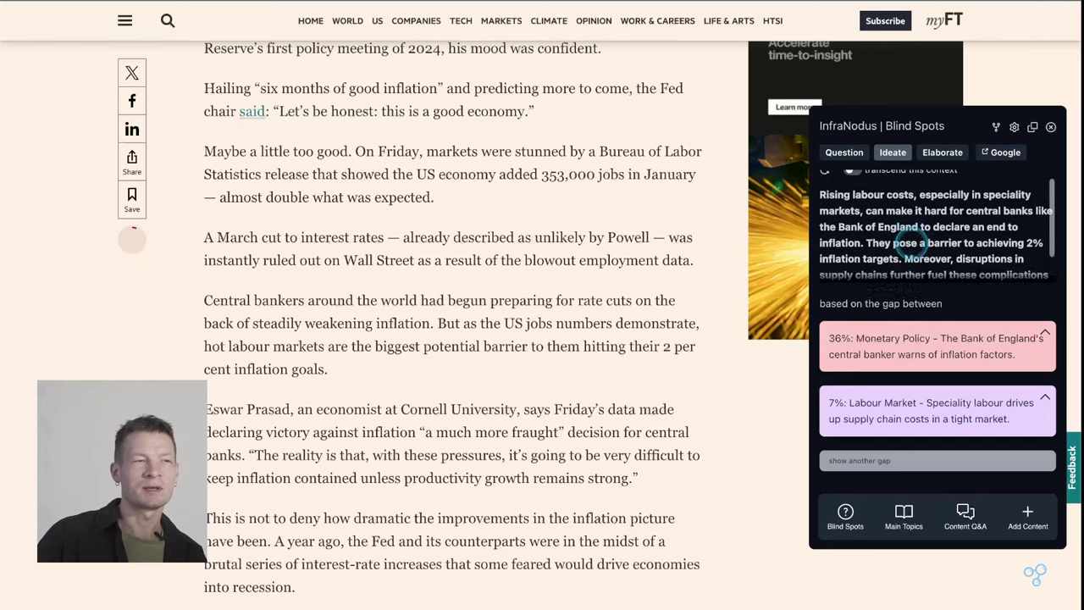
scroll(912, 240, down, 3)
scroll(911, 239, up, 3)
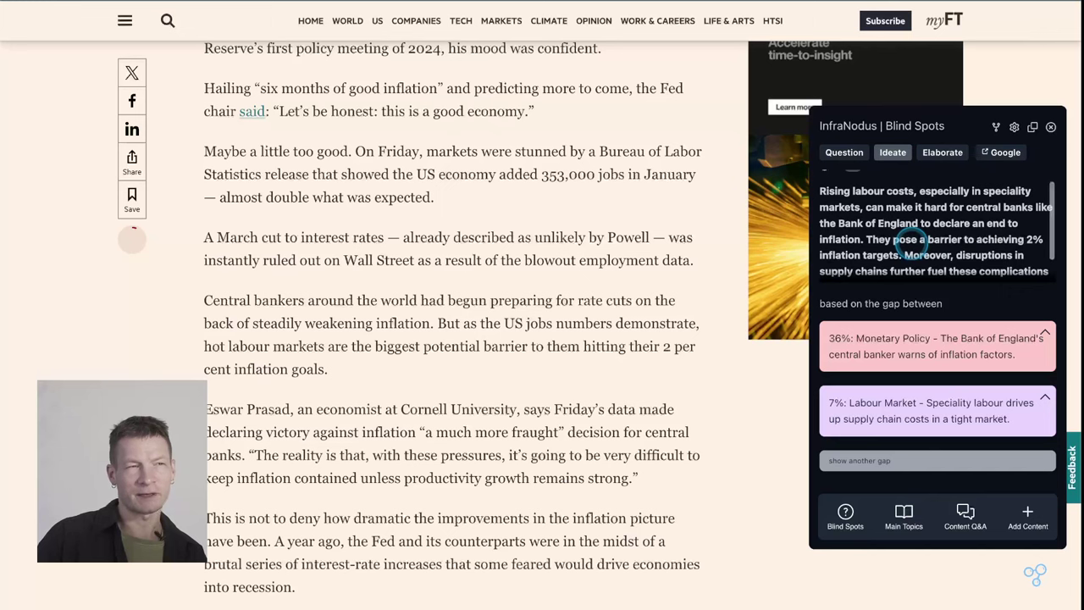
scroll(911, 240, down, 1)
scroll(910, 241, up, 2)
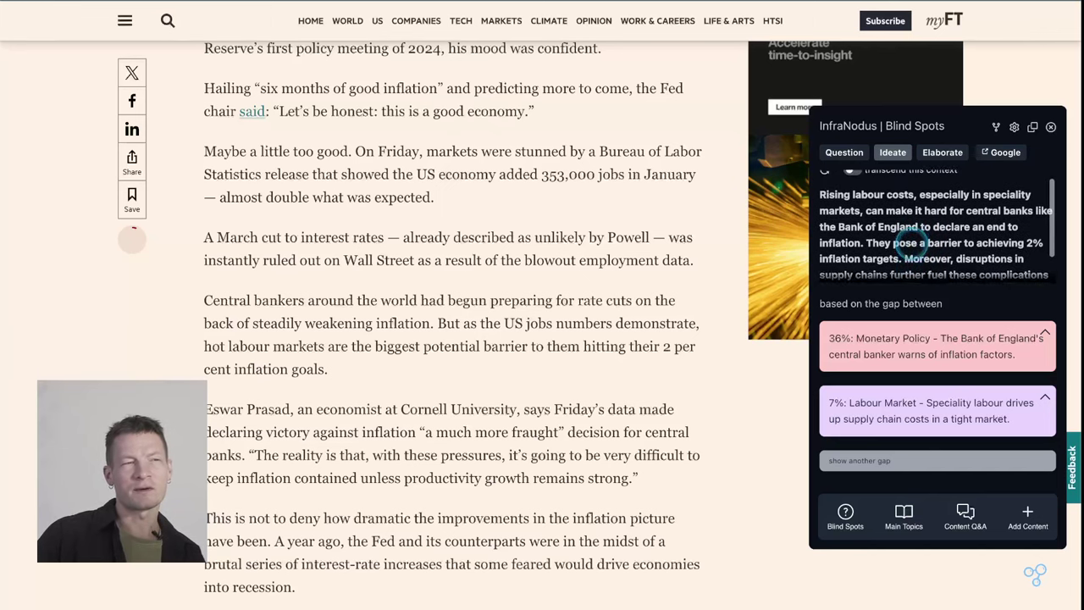
scroll(910, 242, up, 1)
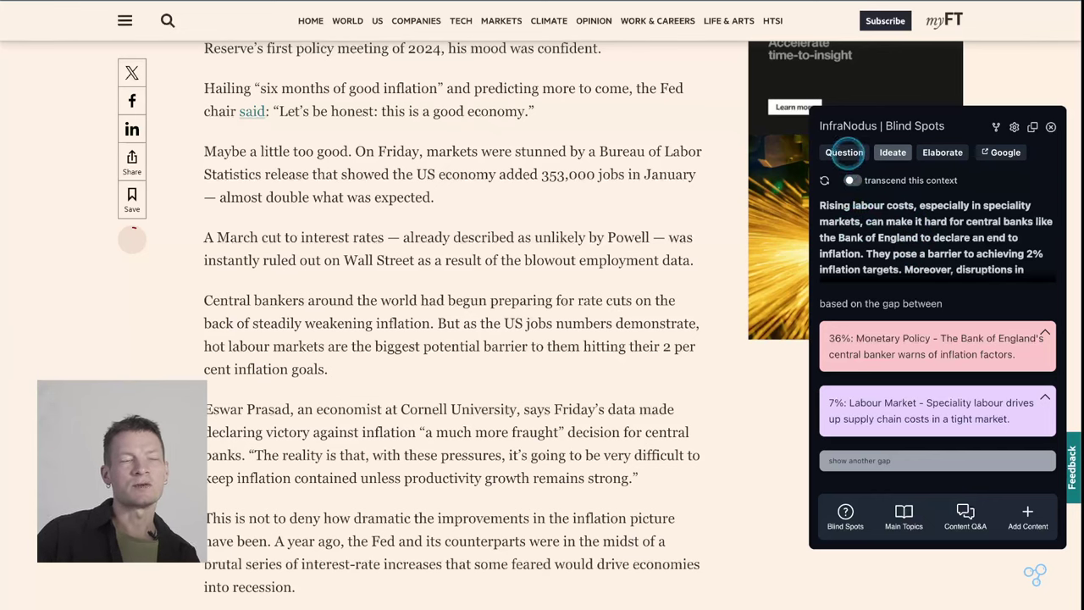
- Turn on transcend this context for the gap question, regenerate the idea bridging Monetary Policy and Labour Market, and read it
click(845, 152)
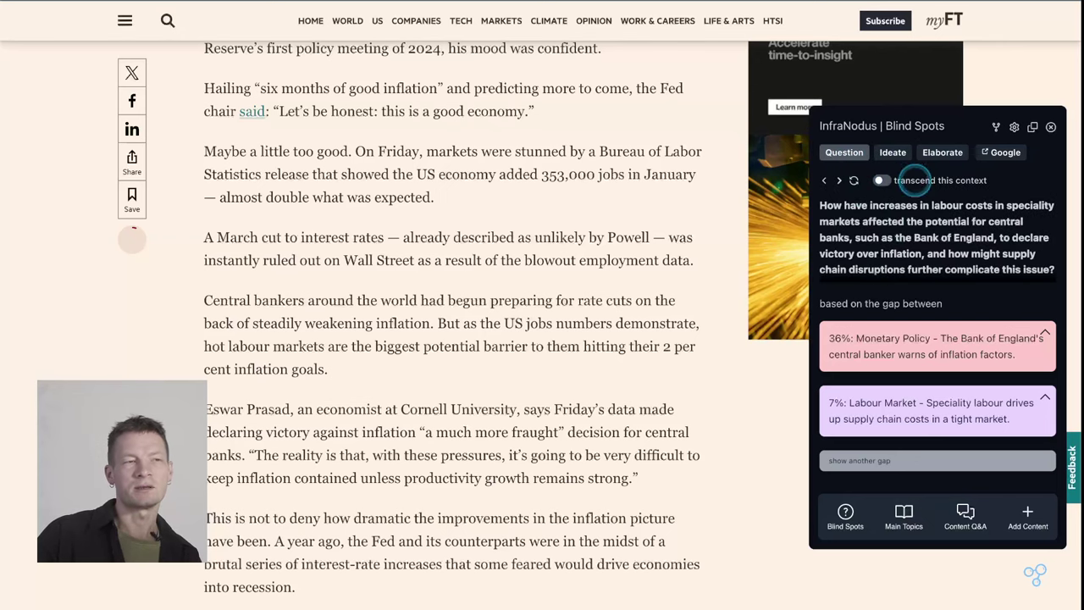
click(881, 181)
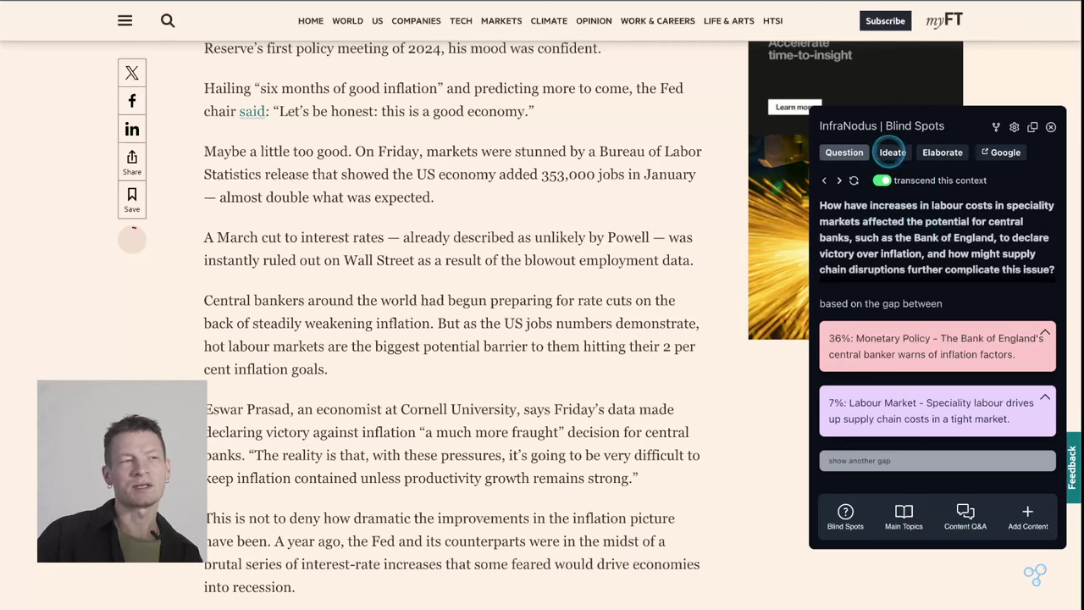
click(892, 152)
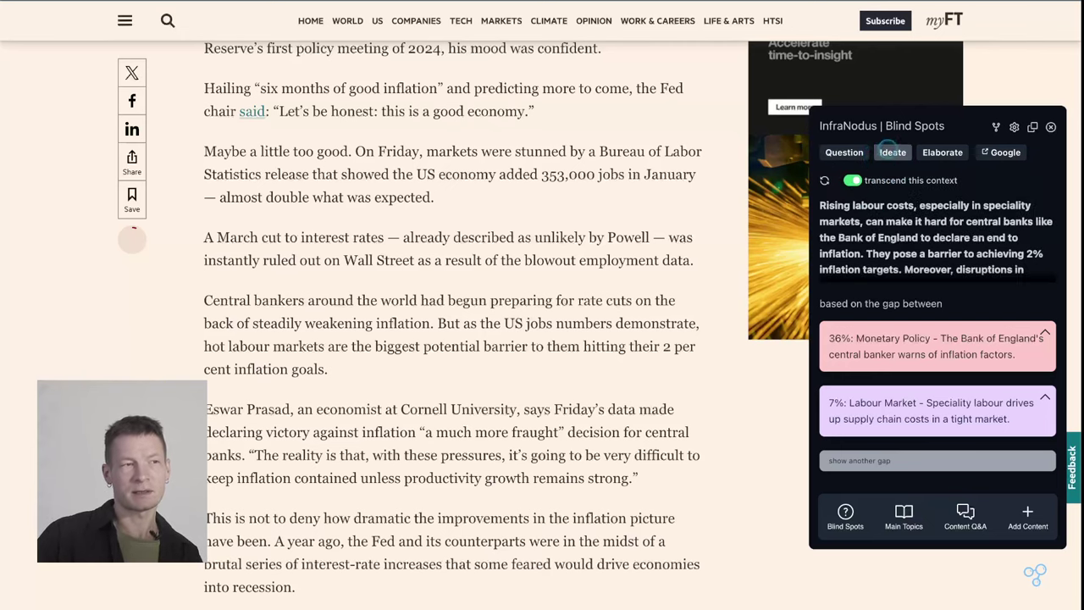
click(824, 179)
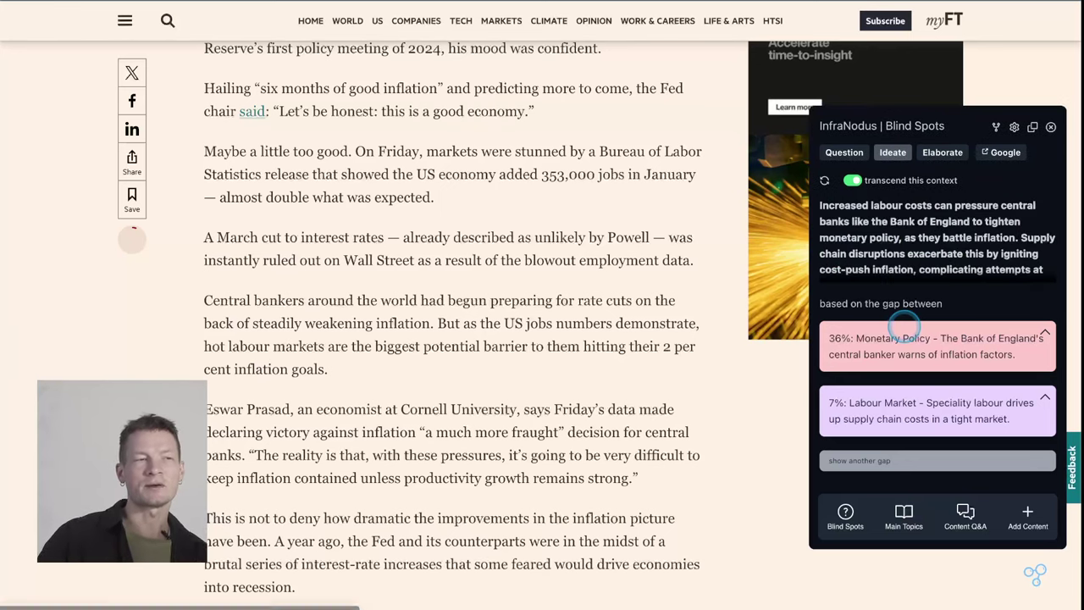
scroll(936, 239, down, 1)
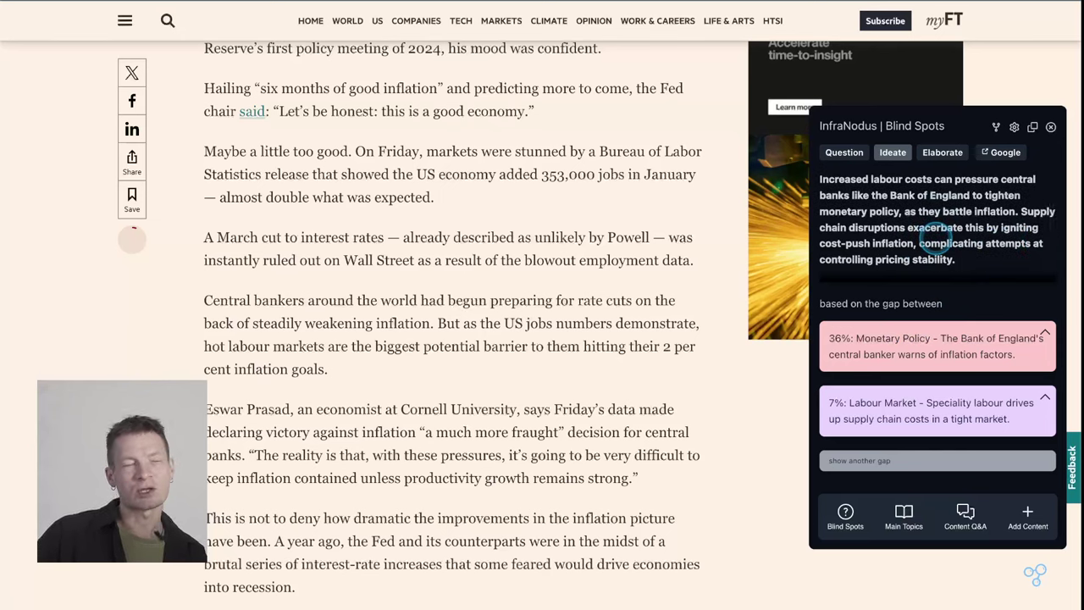
scroll(936, 235, up, 1)
scroll(936, 235, down, 1)
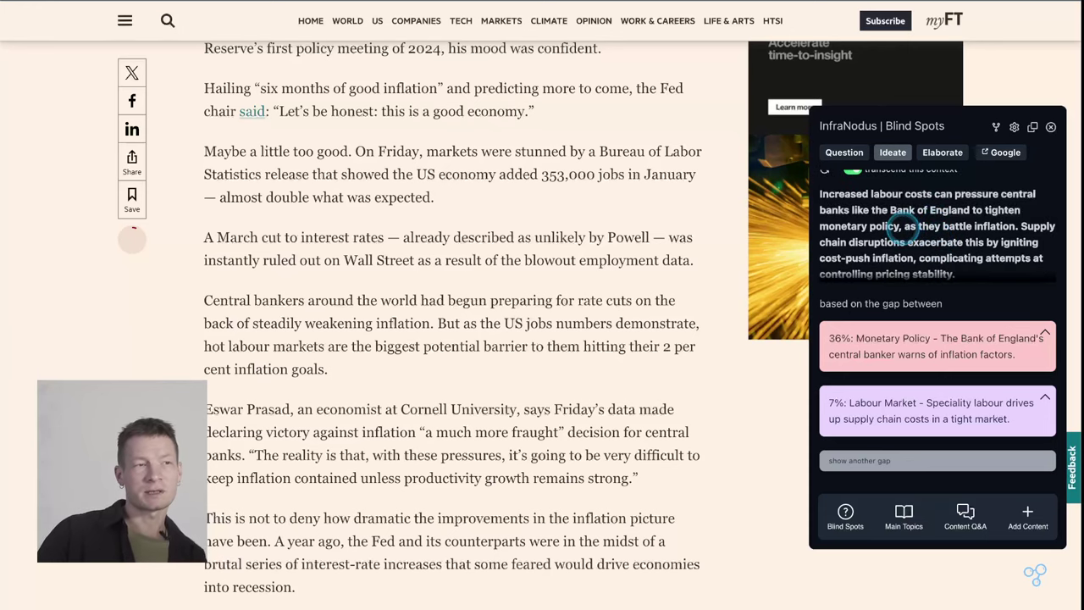
scroll(898, 224, up, 1)
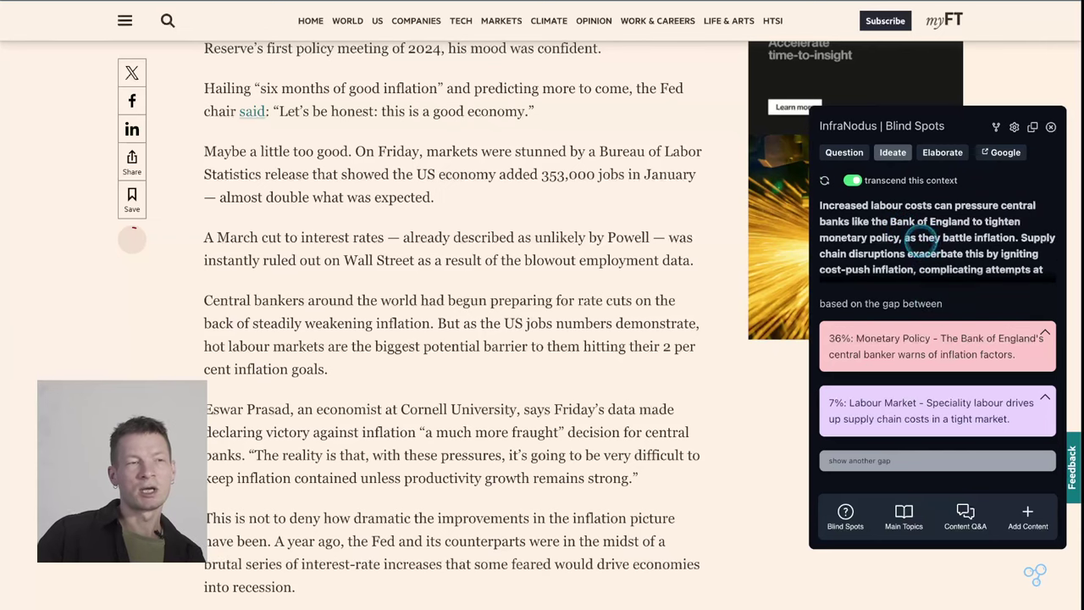
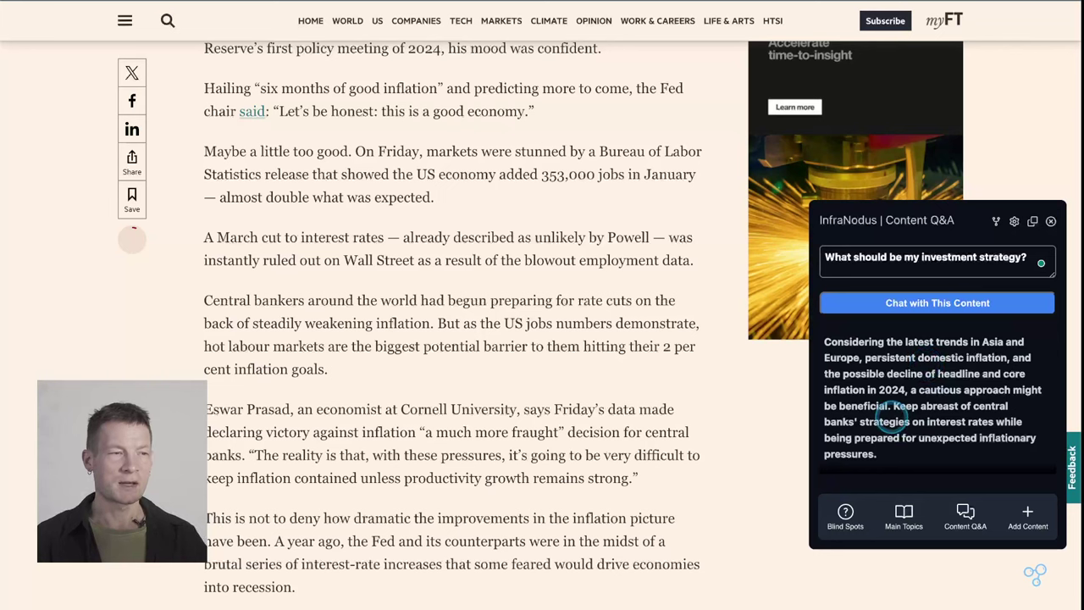
- Read the answer to "What should be my investment strategy?", generate another answer from the article's content, and read it
scroll(901, 417, down, 1)
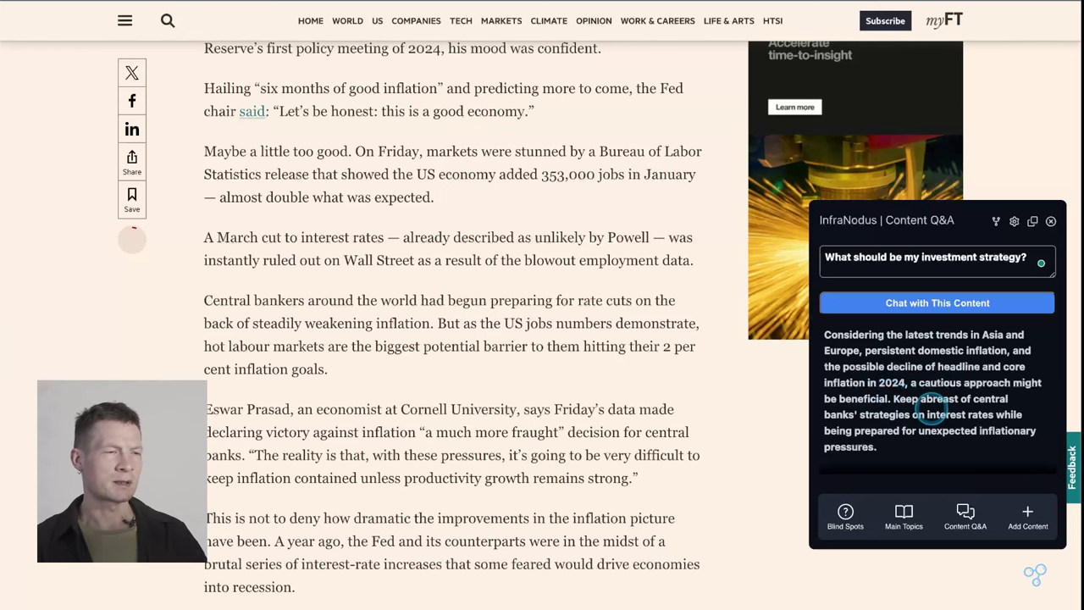
scroll(923, 398, down, 1)
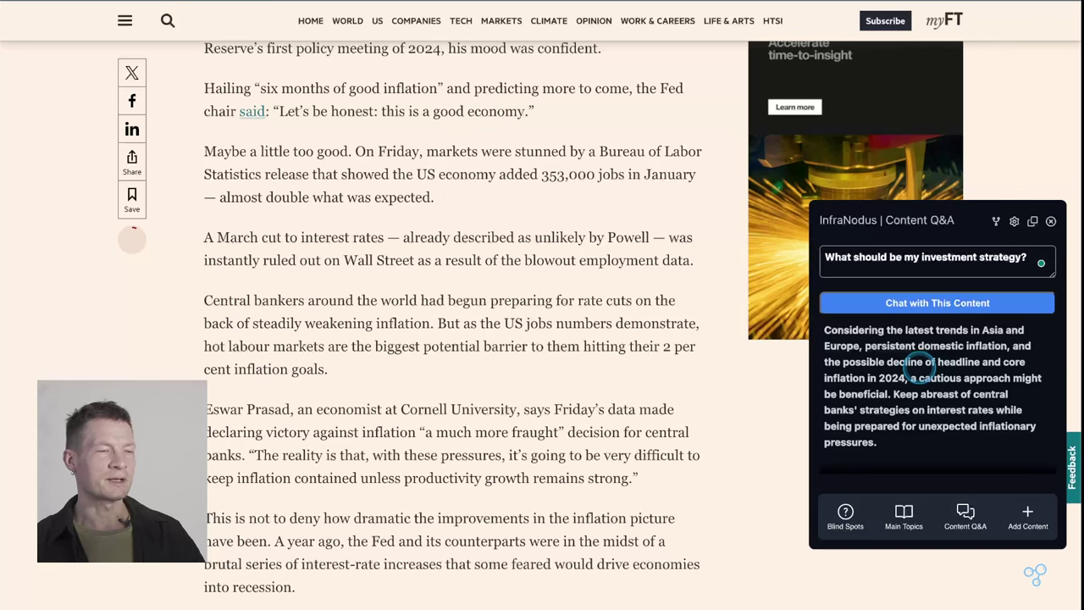
click(928, 301)
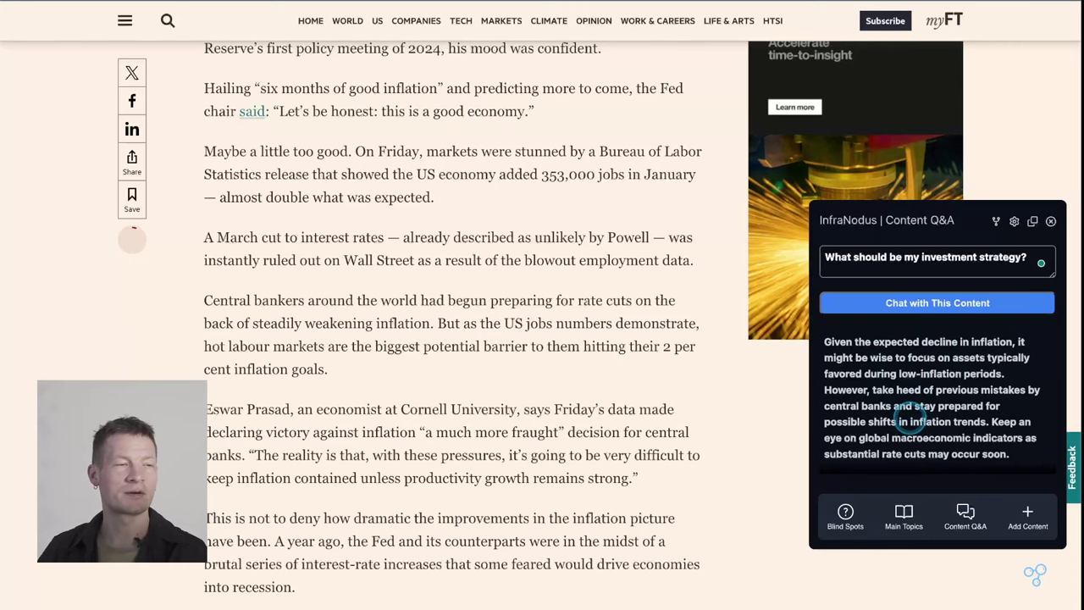
scroll(910, 415, down, 1)
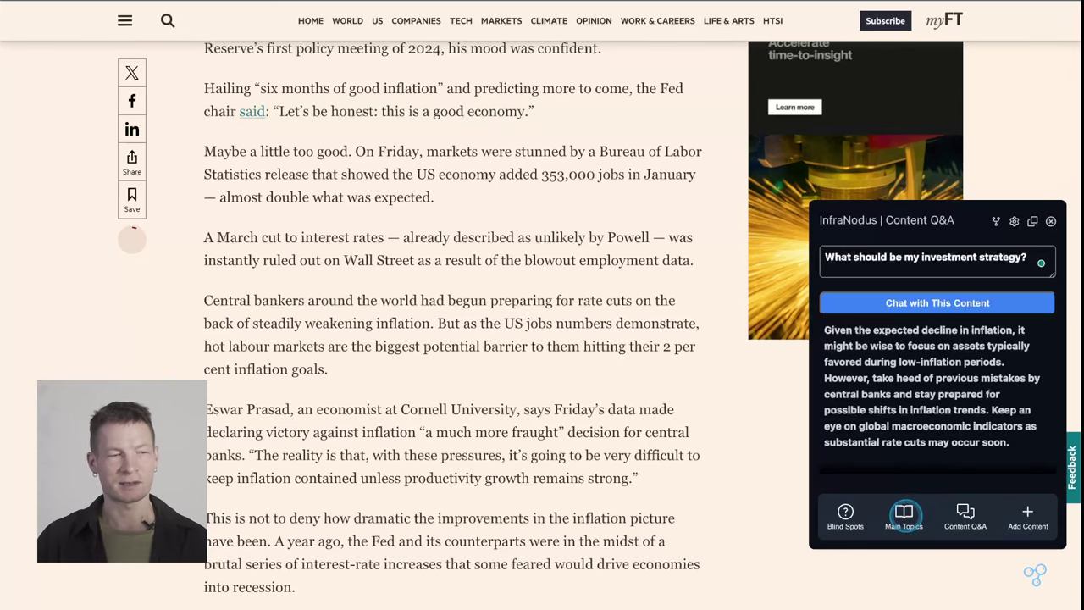
- Return to the article's main topics and open its blind spots
click(904, 514)
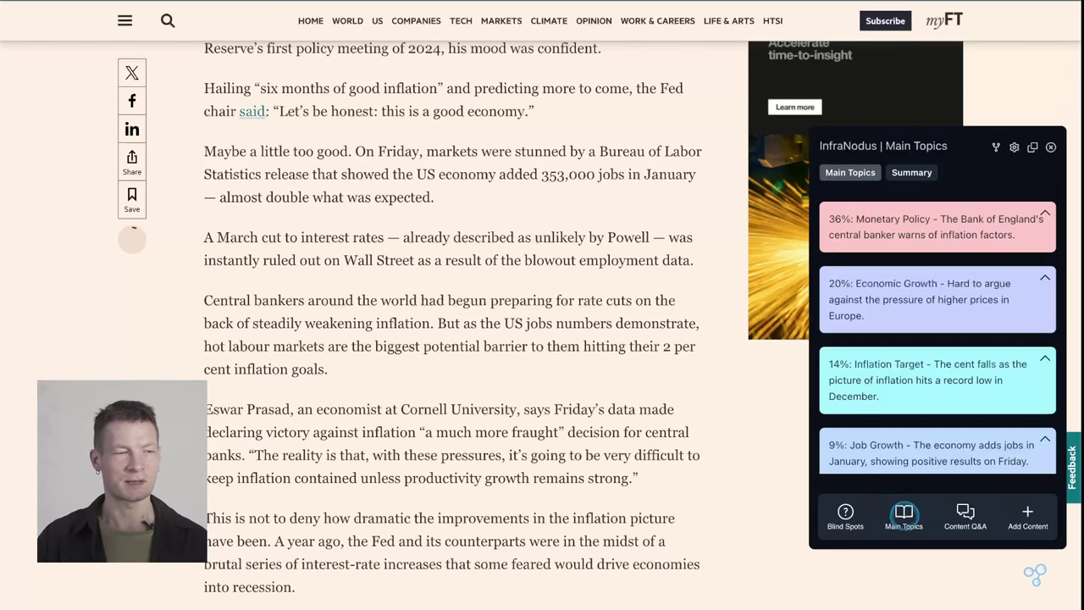
click(845, 514)
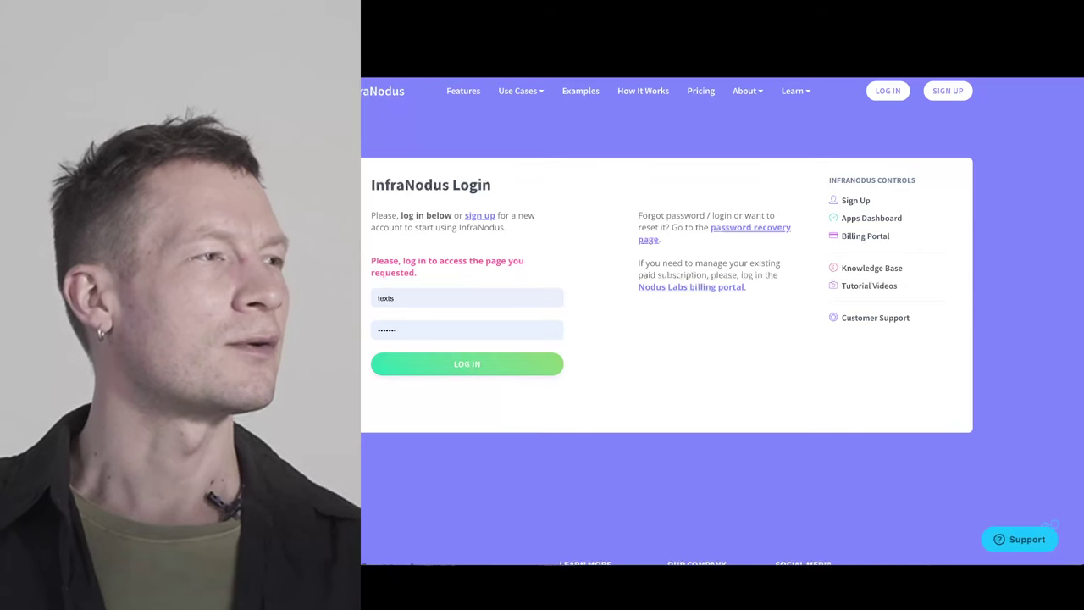
- In the InfraNodus graph of the organic food article, highlight the Pesticide Risk and Organic Agriculture topics
key(ctrl+l)
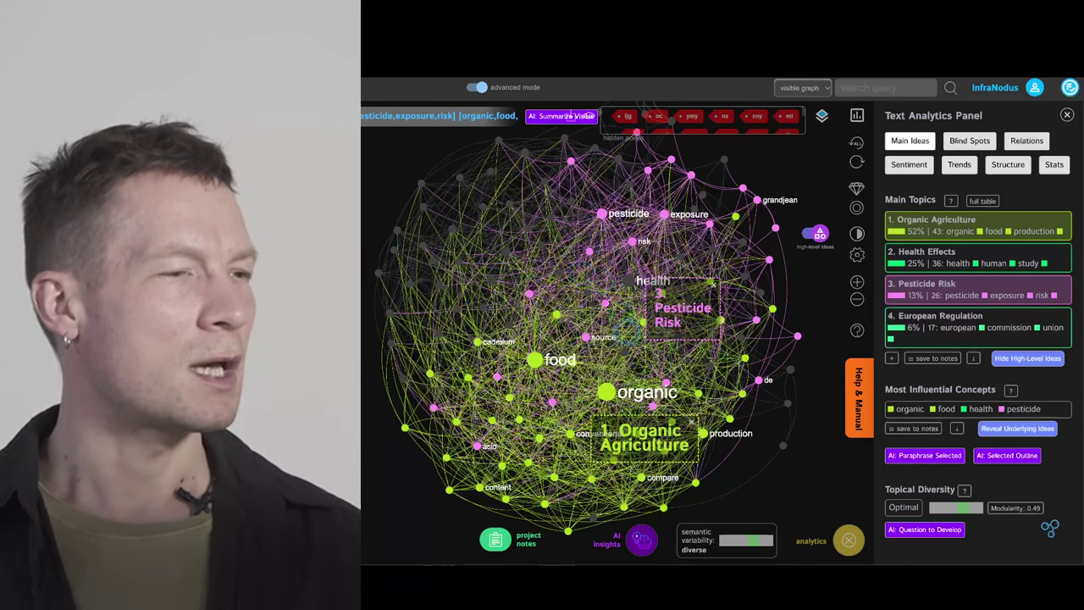
click(999, 224)
click(987, 286)
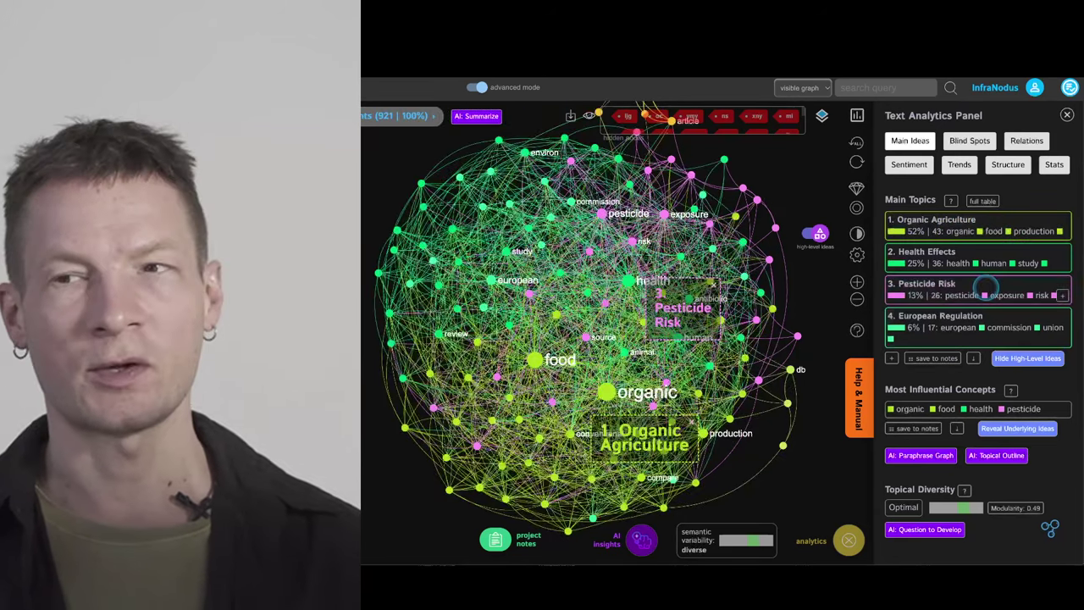
click(987, 288)
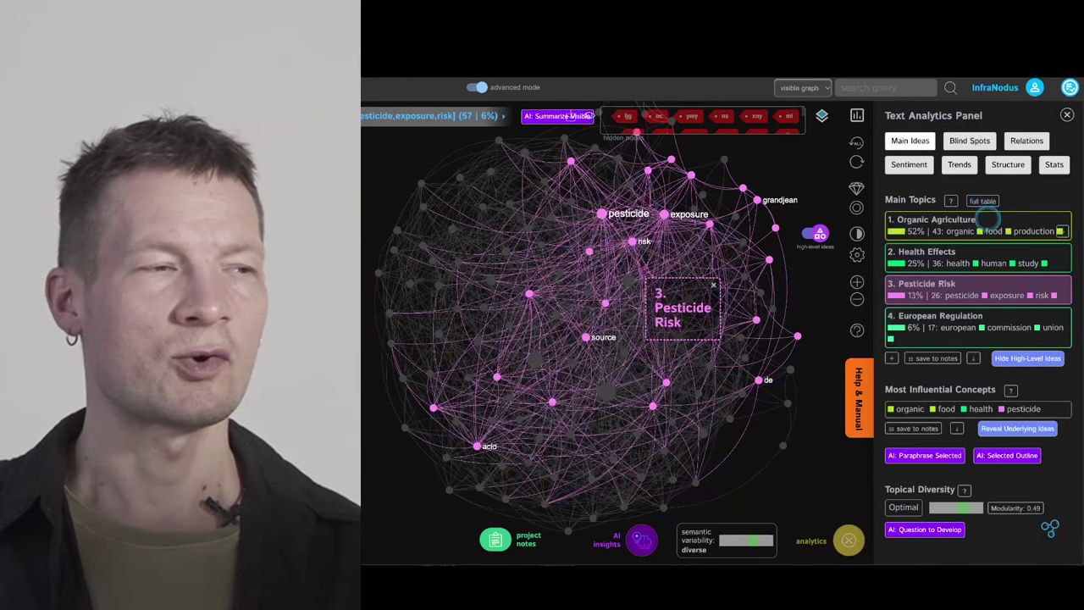
click(989, 220)
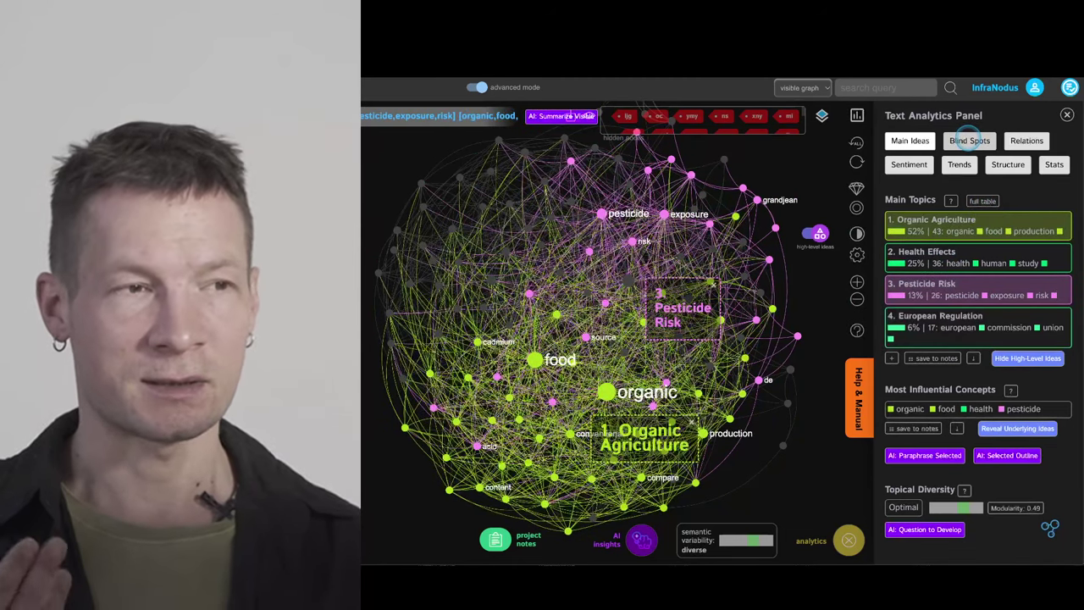
- Show the graph's blind spots and highlight the gap between DB Barr and Scholarly Research in the network
click(970, 141)
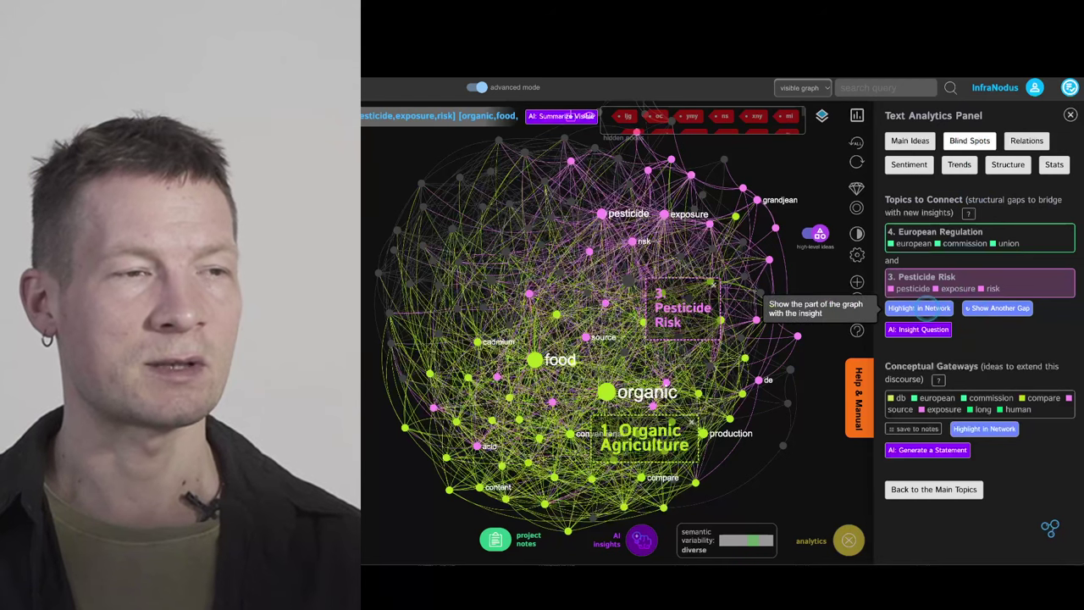
click(922, 310)
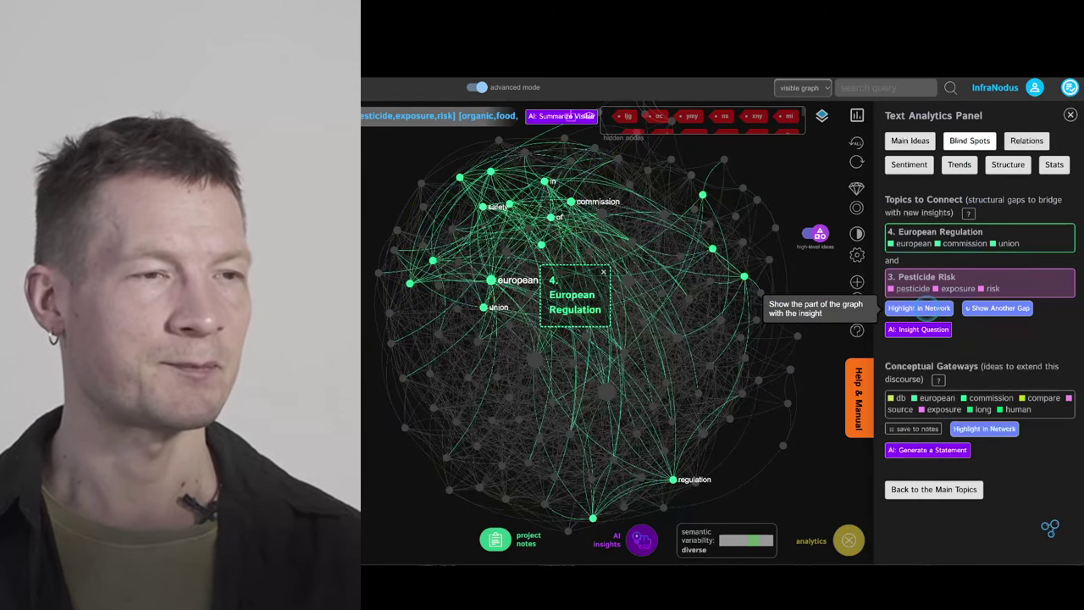
click(921, 309)
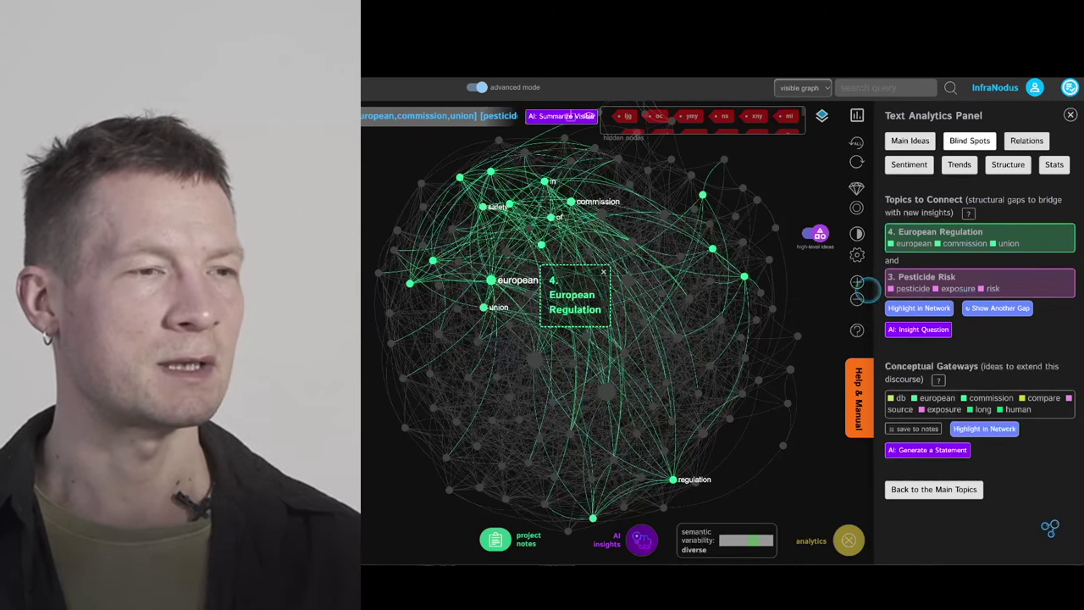
click(919, 307)
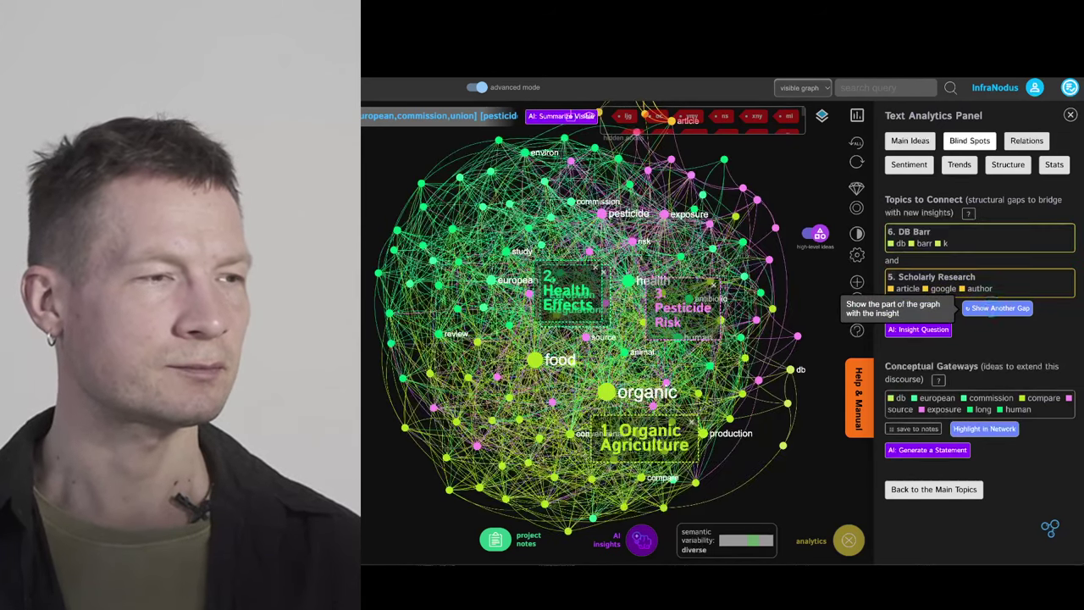
click(914, 308)
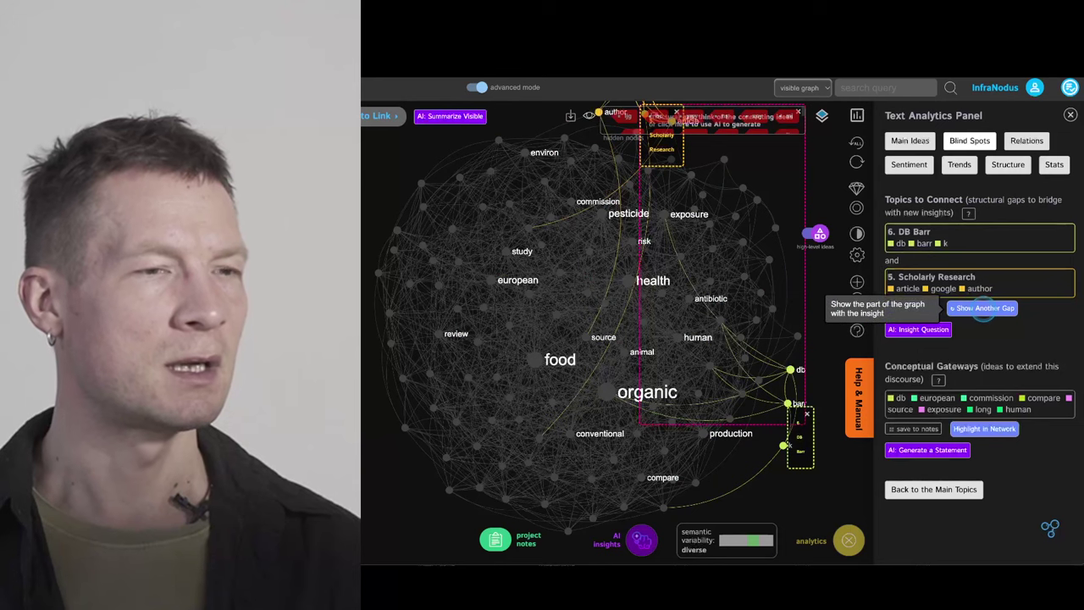
- Cycle through the structural gaps and settle on the one between European Regulation and Pesticide Risk
click(982, 308)
click(982, 308)
click(982, 309)
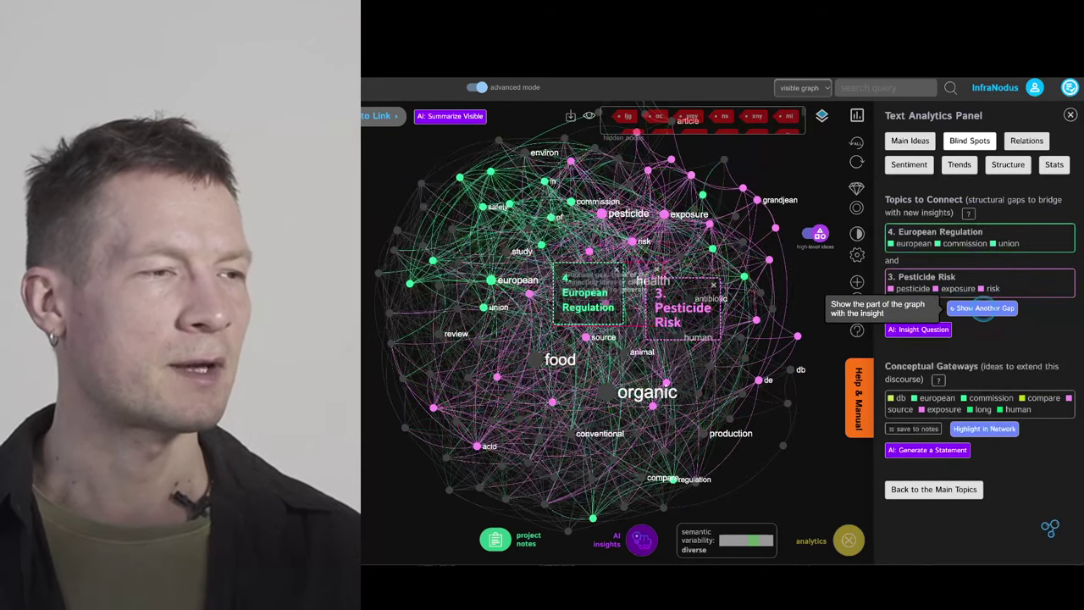
click(983, 309)
click(982, 308)
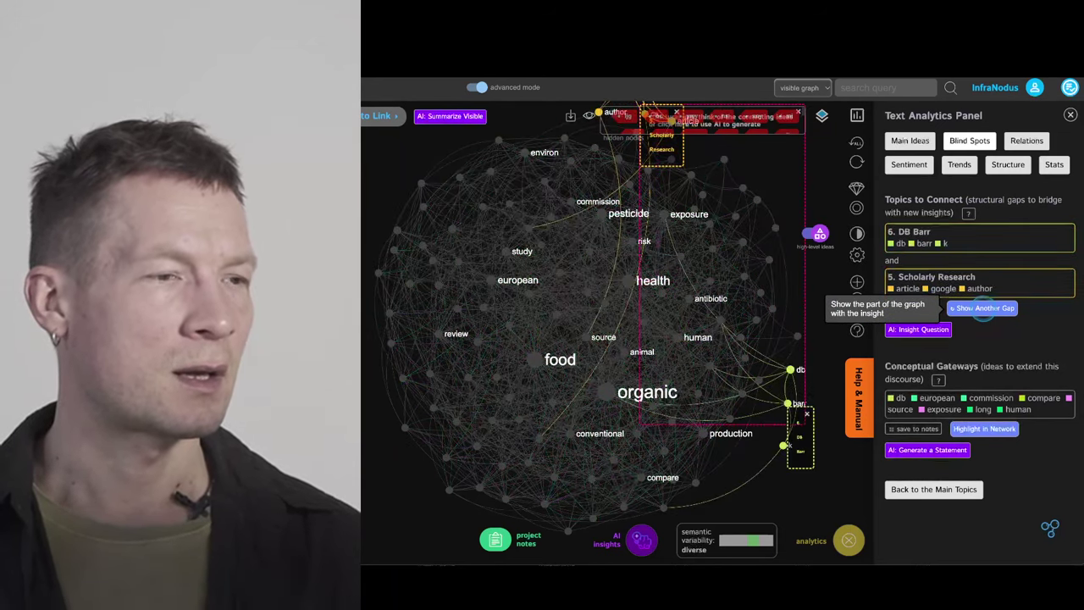
click(982, 308)
click(967, 311)
click(967, 312)
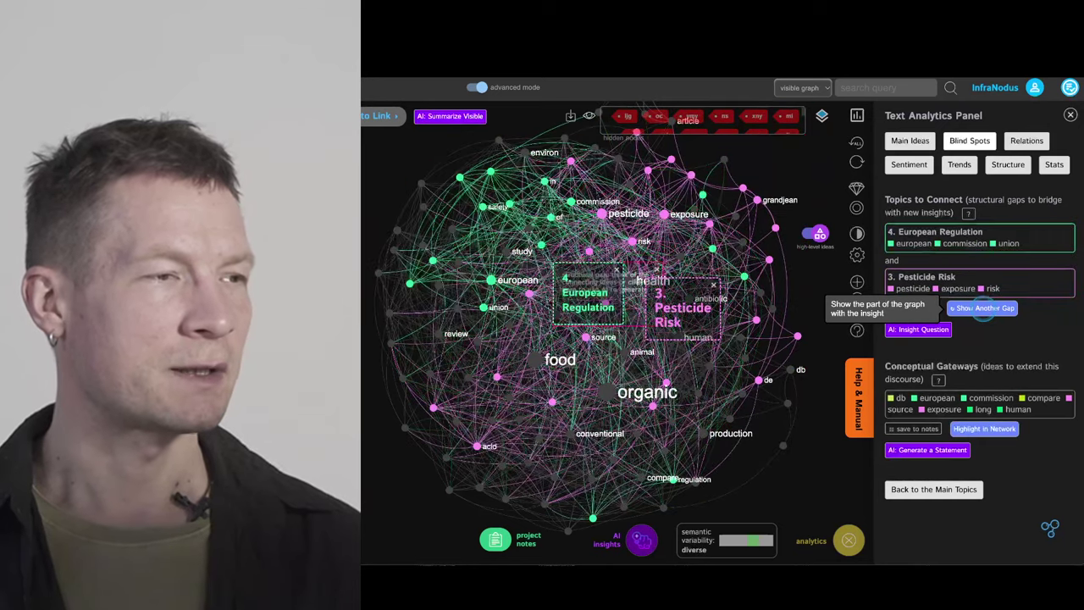
click(967, 312)
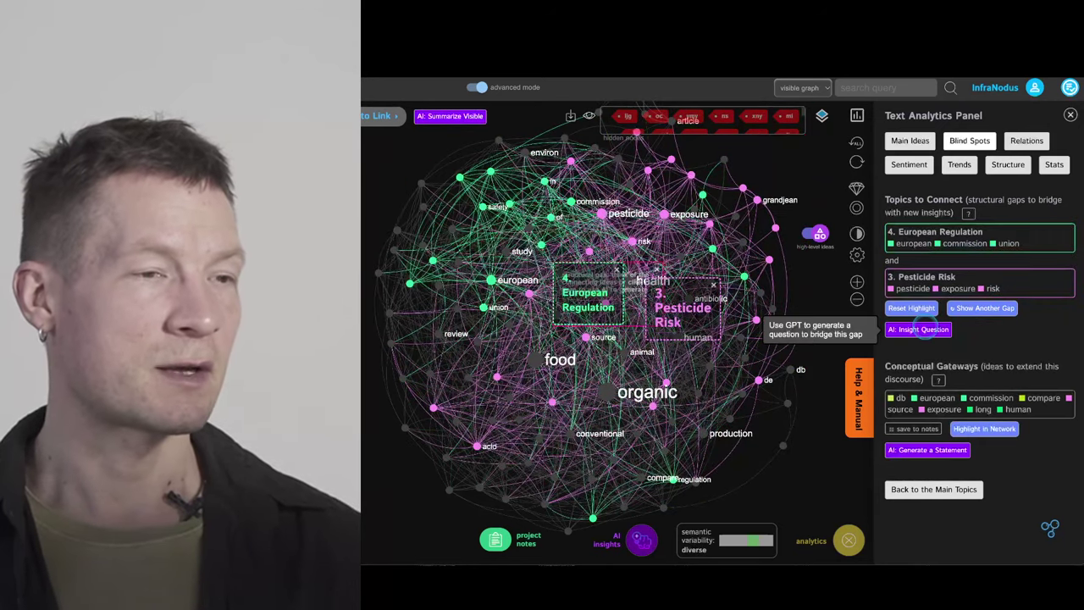
- Generate an AI insight question bridging European Regulation and Pesticide Risk, elaborate on it with GPT4 Chat, and close the response
click(919, 330)
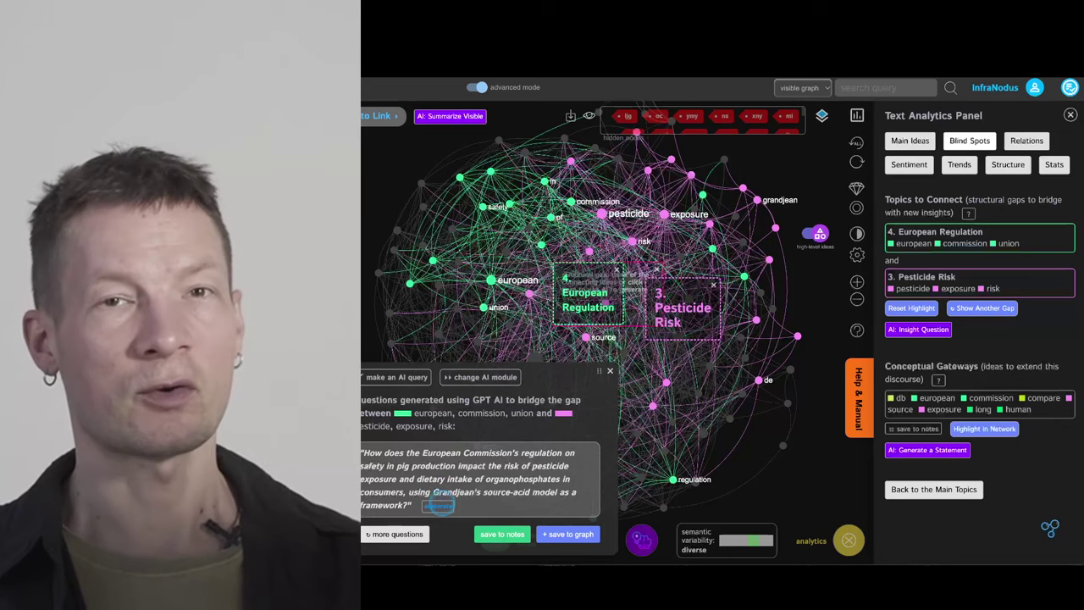
click(438, 505)
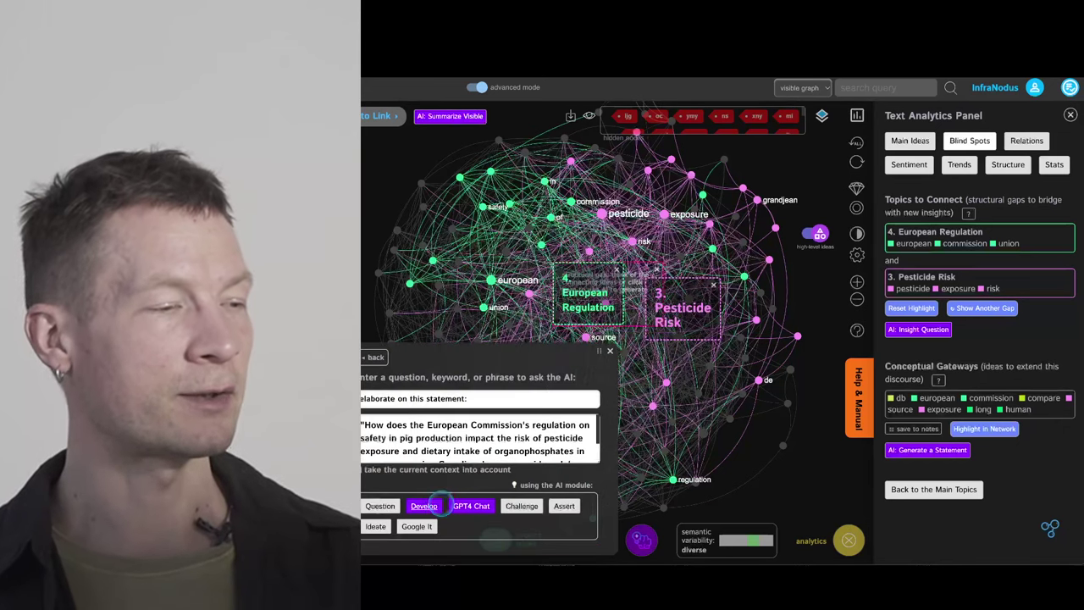
click(472, 505)
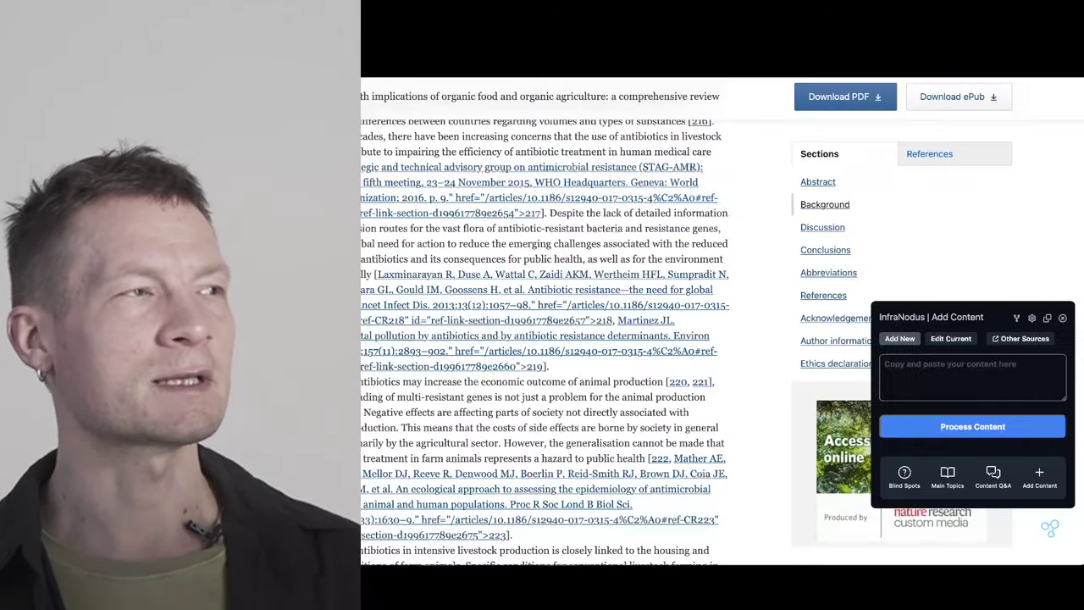
click(904, 475)
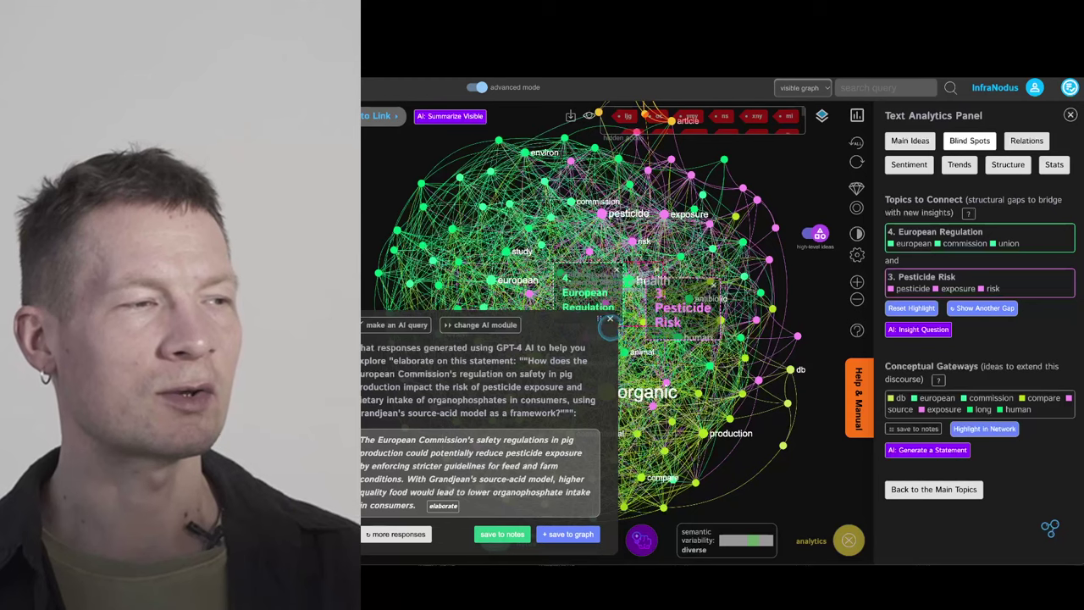
click(610, 320)
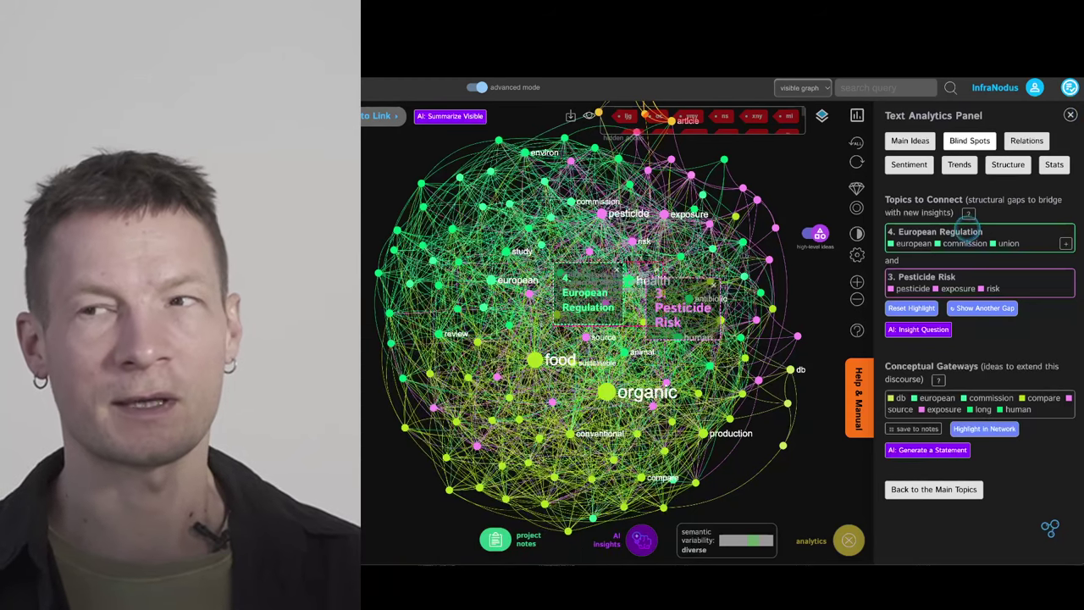